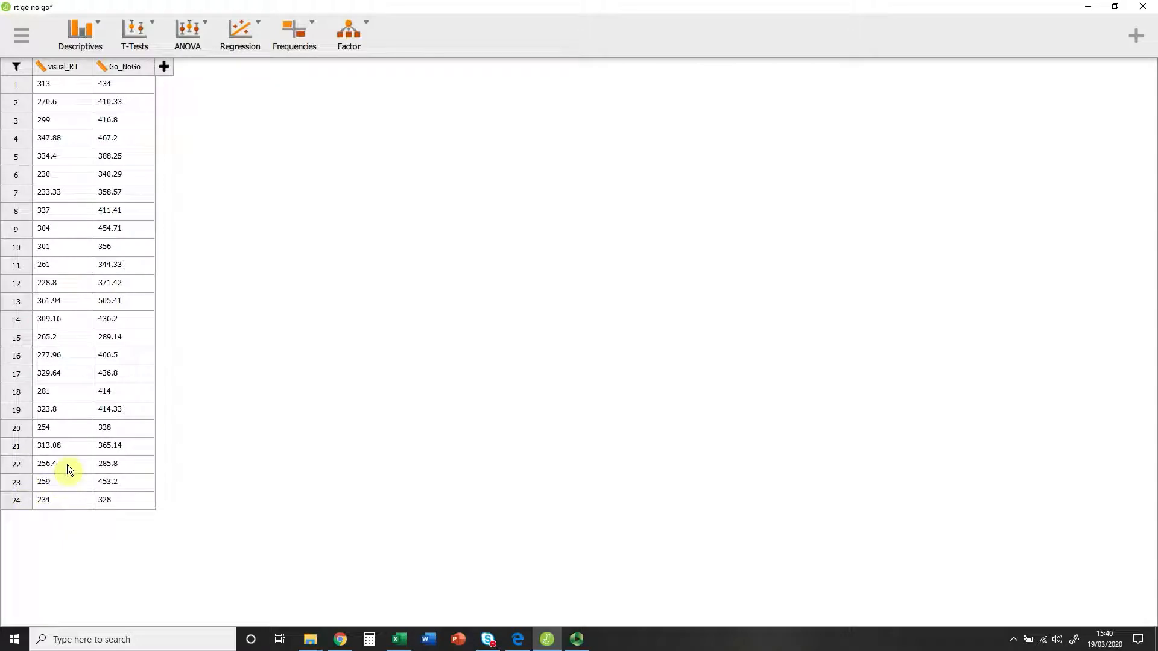
Start a Descriptive Statistics analysis with visual_RT and Go_NoGo as its variables
left_click(97, 33)
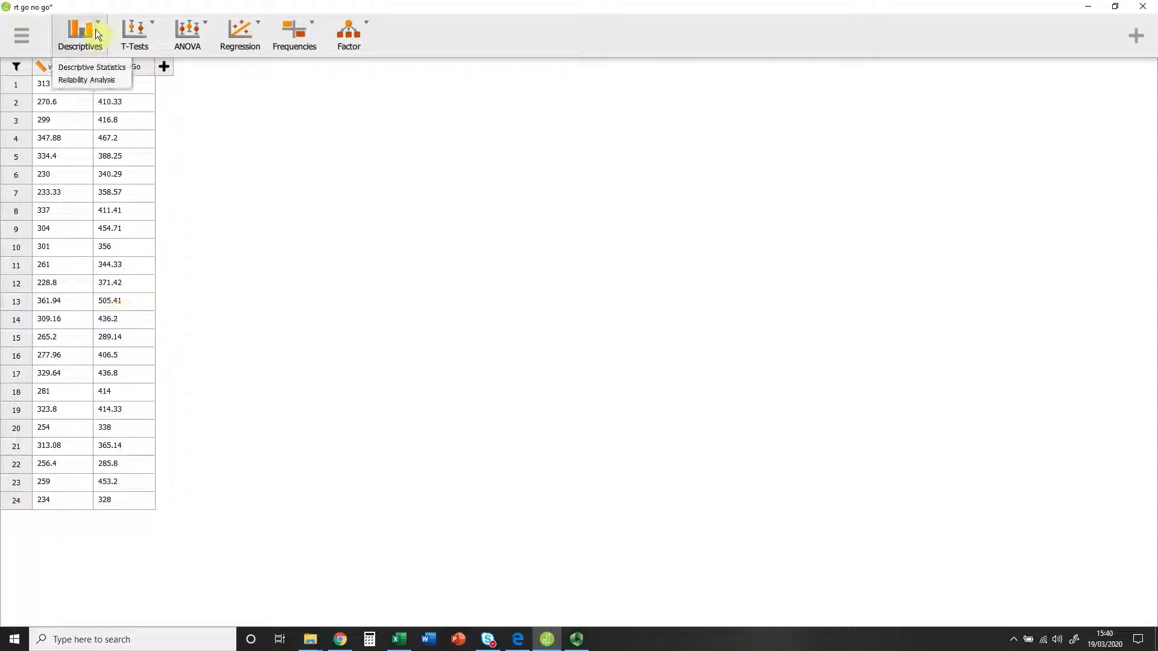
left_click(99, 69)
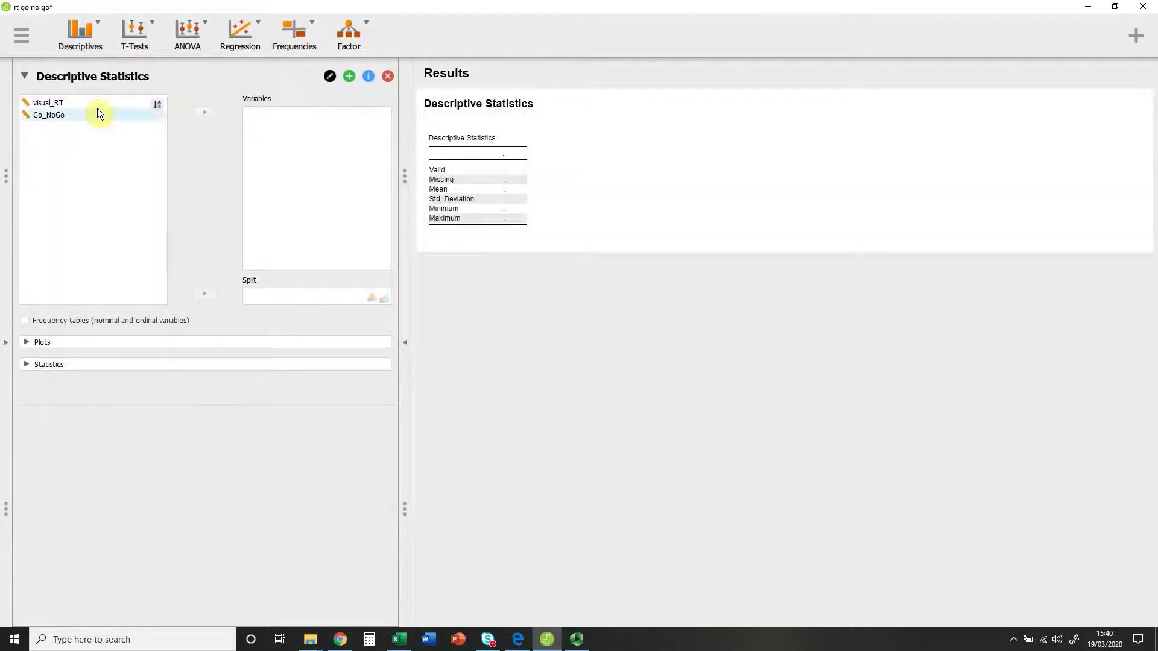
left_click(67, 101)
left_click(64, 113, "shift")
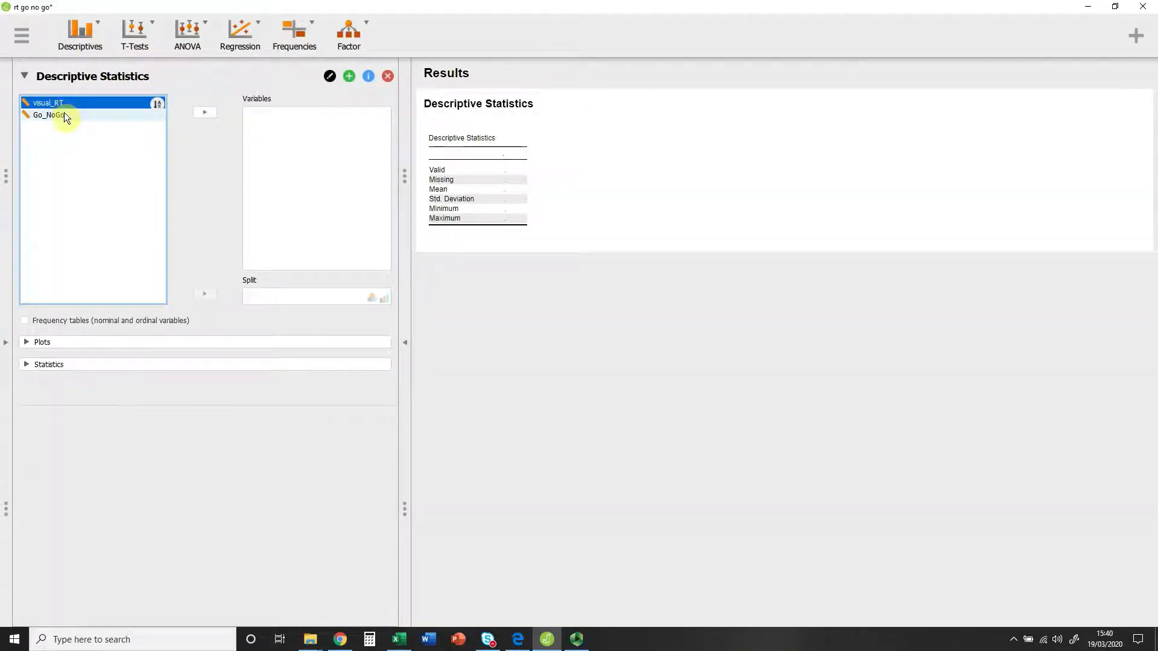
left_click(211, 115)
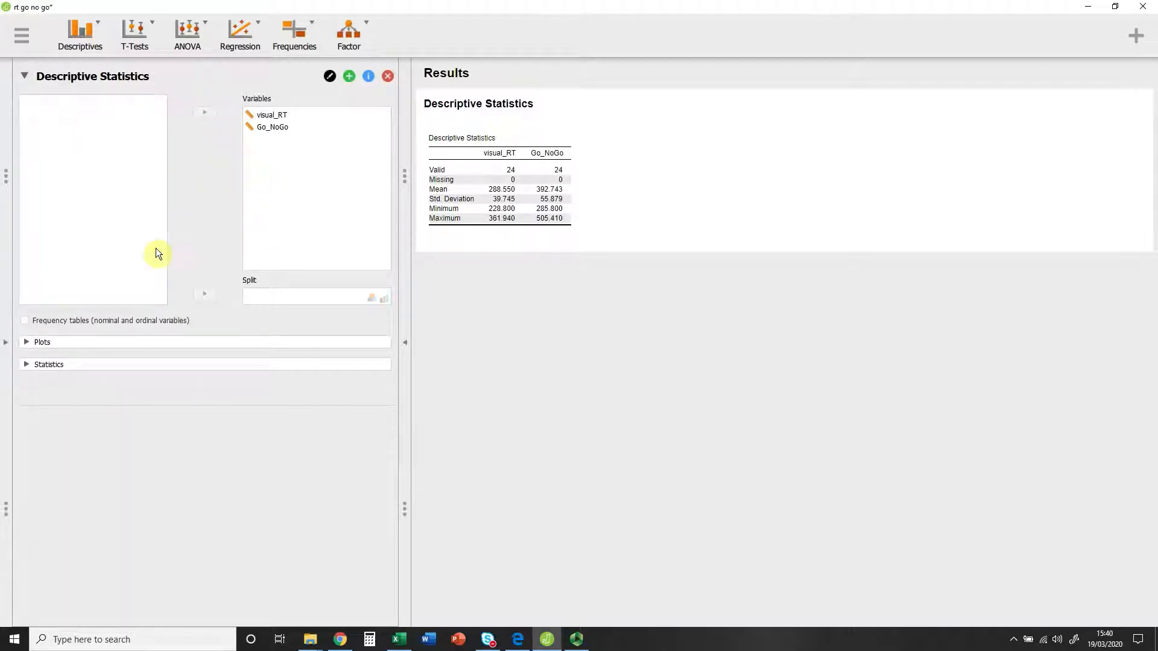
Add distribution plots, boxplots with labelled outliers, and Q-Q plots to the descriptive analysis
left_click(25, 342)
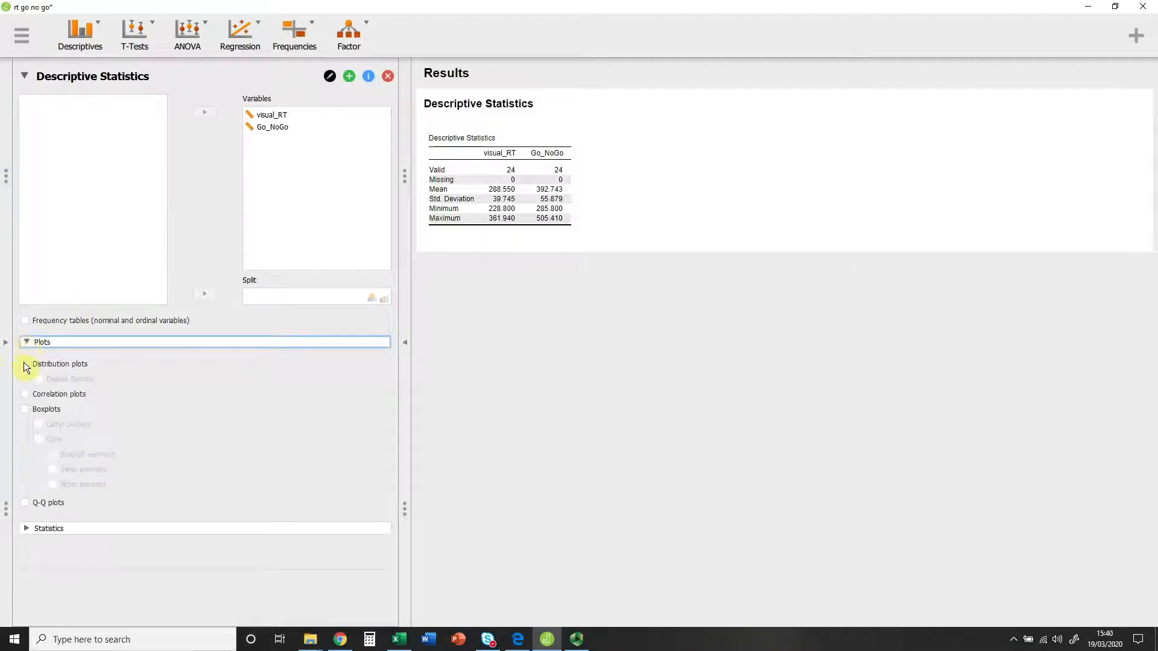
left_click(24, 364)
left_click(24, 409)
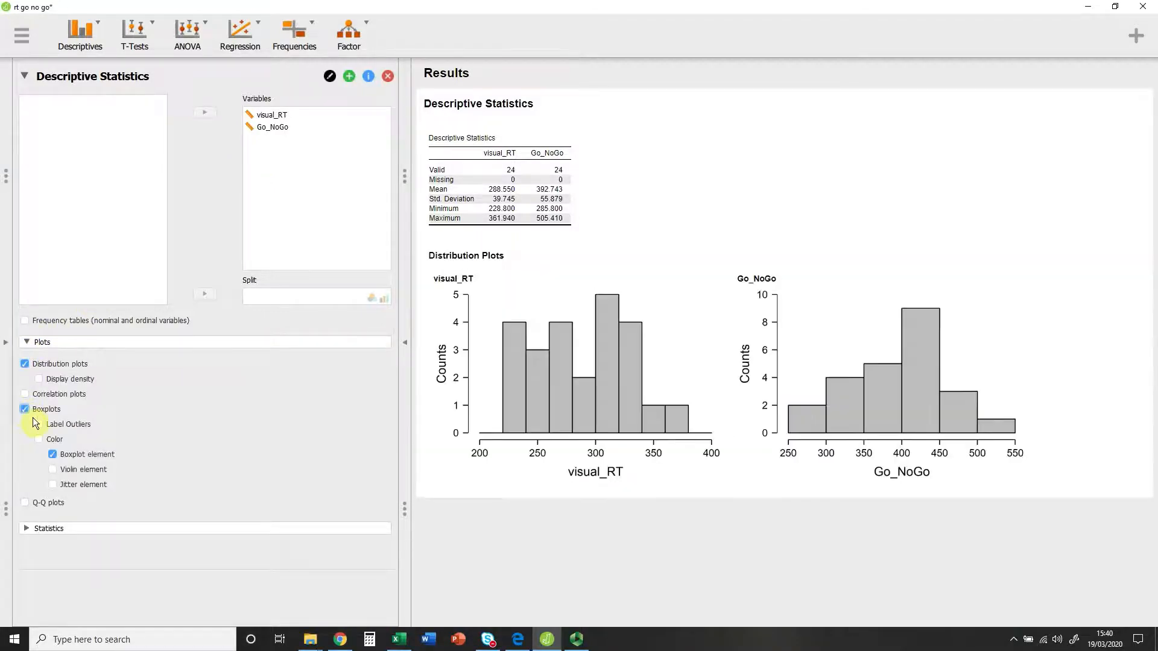
left_click(39, 425)
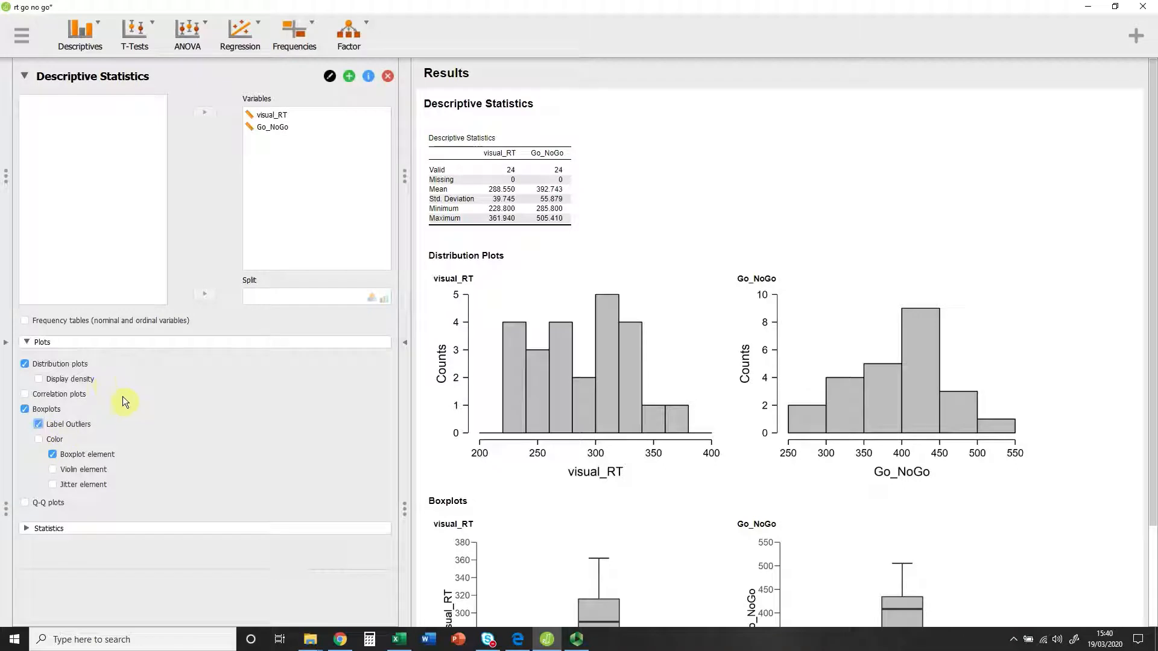
left_click(31, 526)
left_click(27, 504)
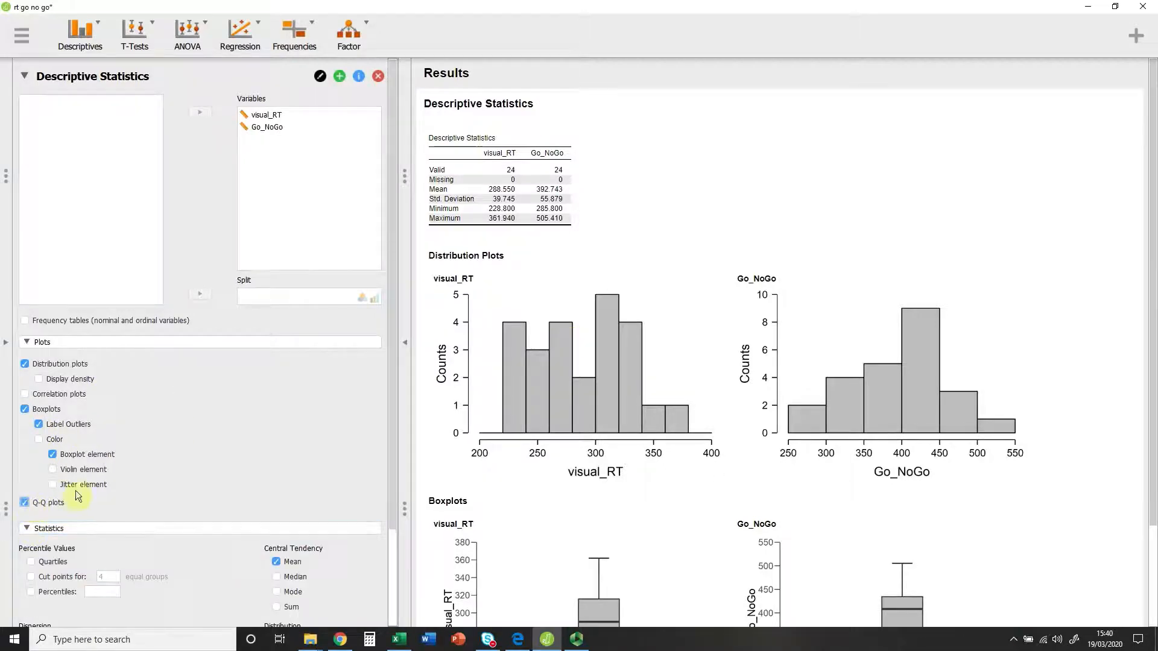
Include the median, skewness, kurtosis, Shapiro-Wilk test and IQR in the descriptive statistics
scroll(106, 462, "down", 3)
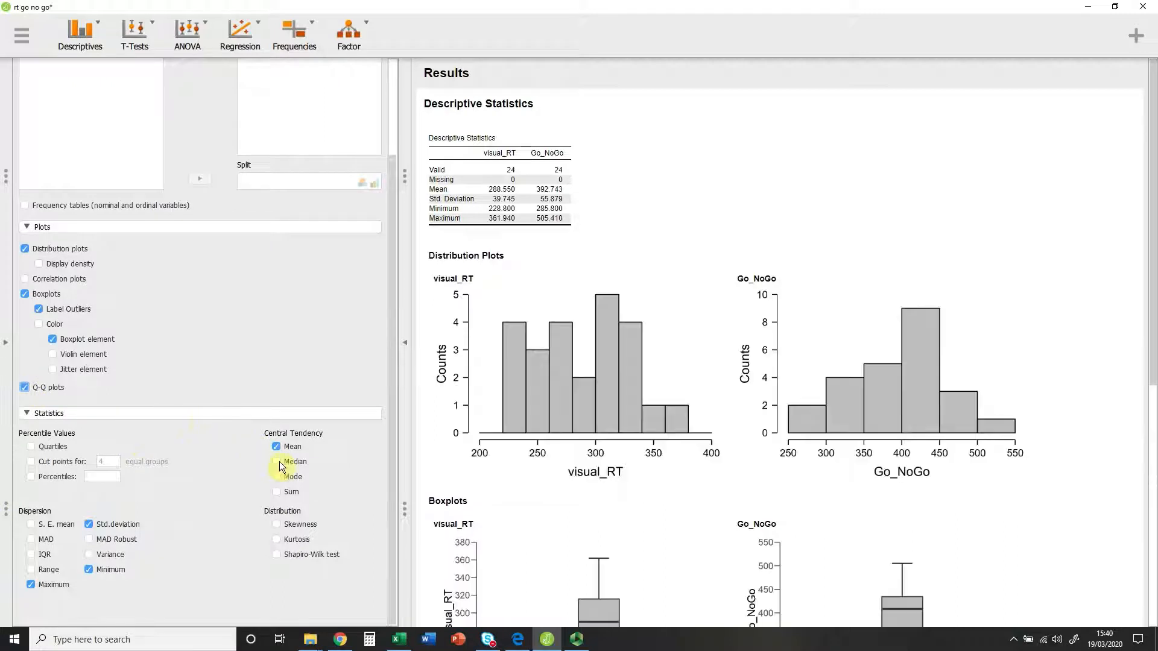
left_click(280, 462)
left_click(276, 525)
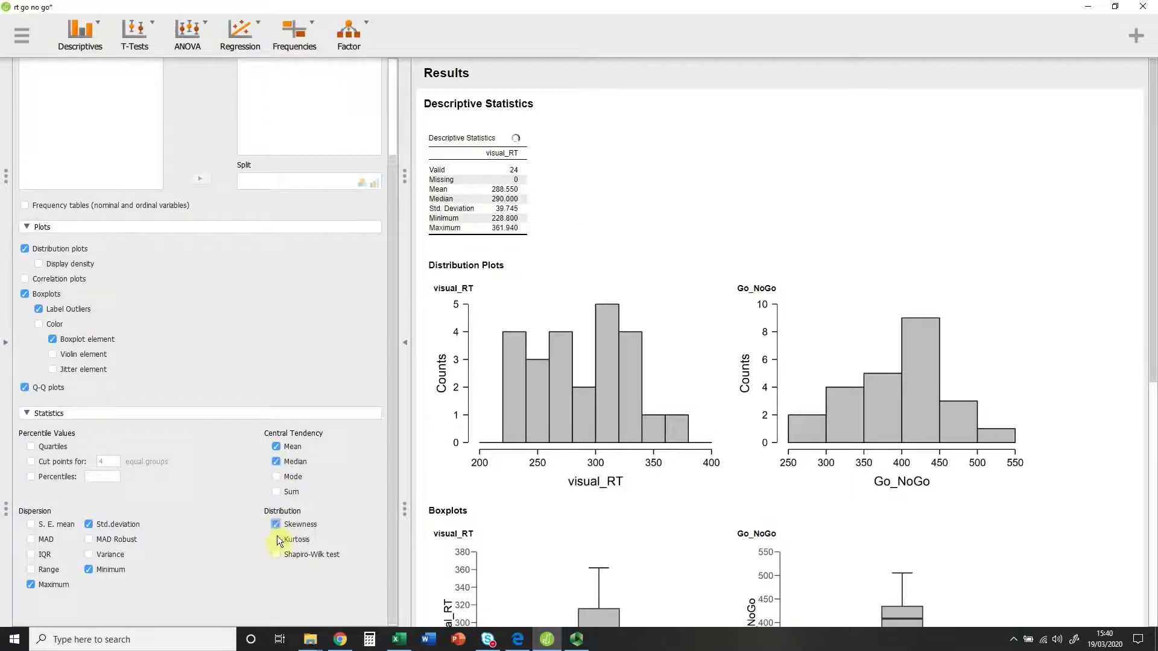
left_click(277, 539)
left_click(277, 554)
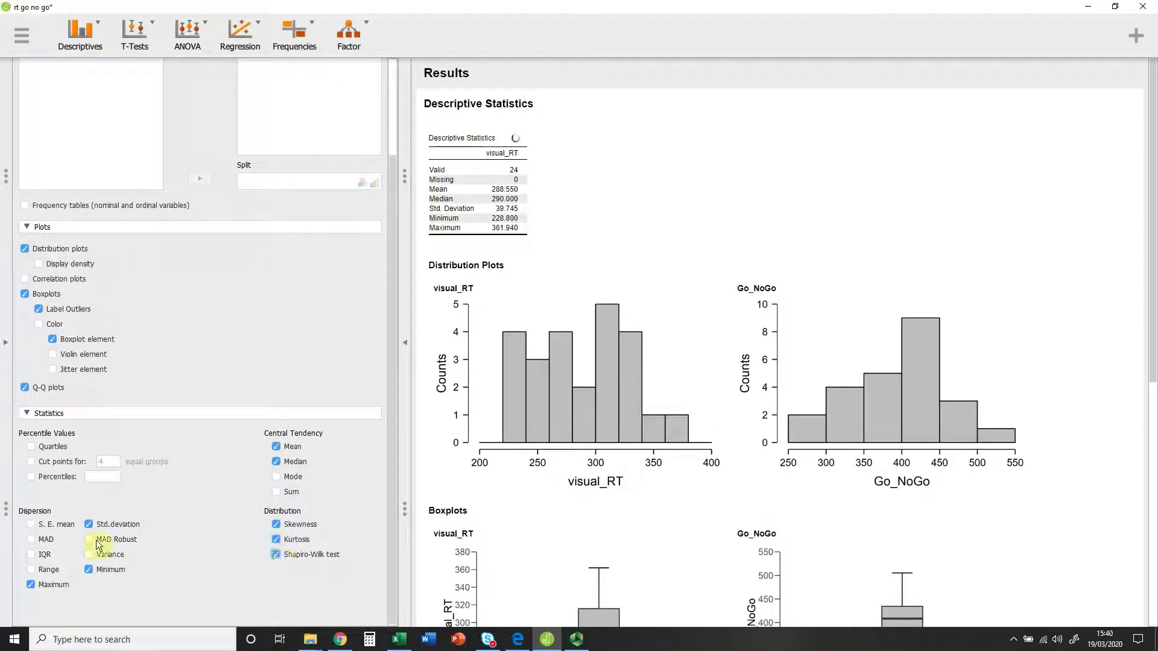
left_click(30, 555)
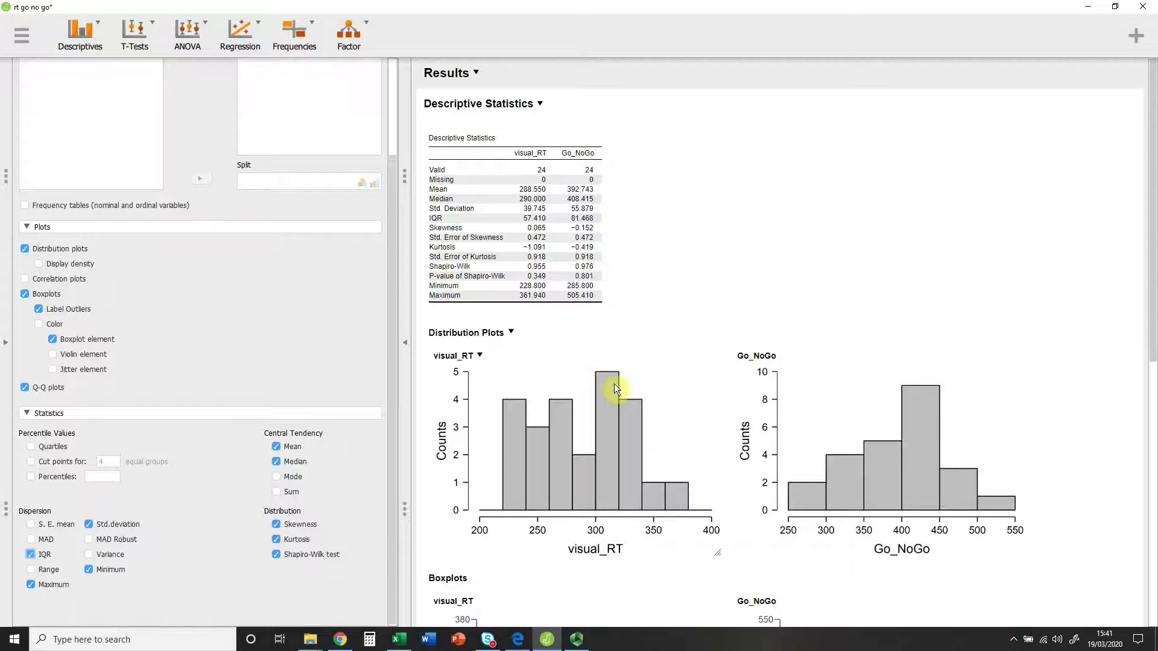
Examine the distribution plots, boxplots and Q-Q plots of visual_RT and Go_NoGo
scroll(614, 383, "down", 3)
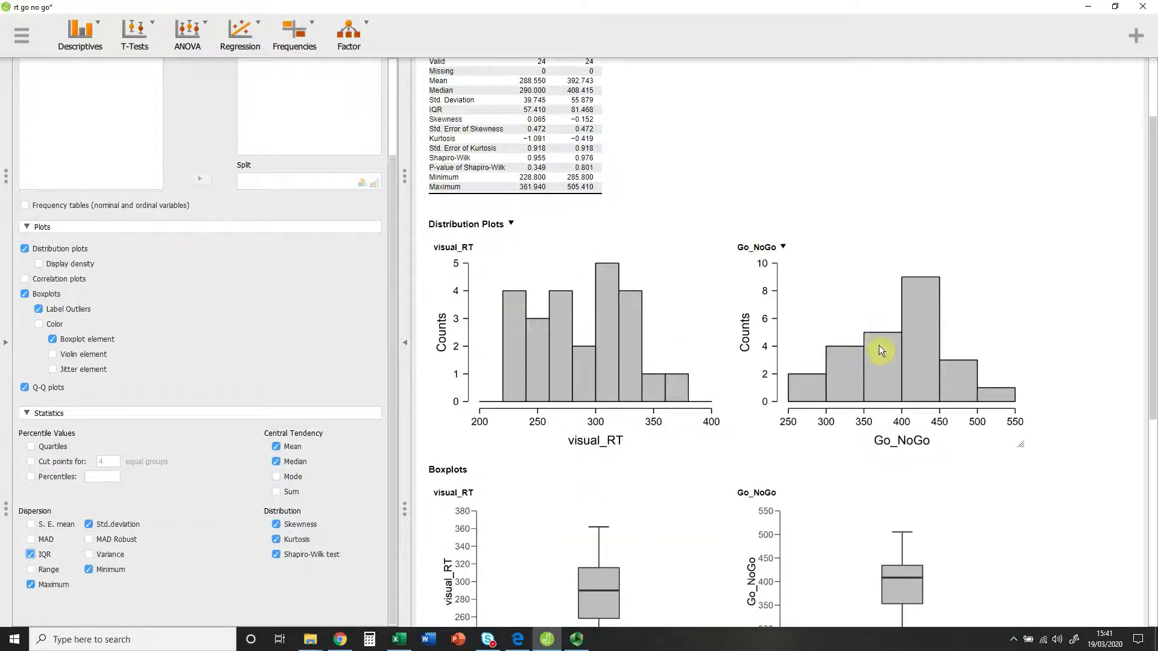
scroll(760, 362, "down", 8)
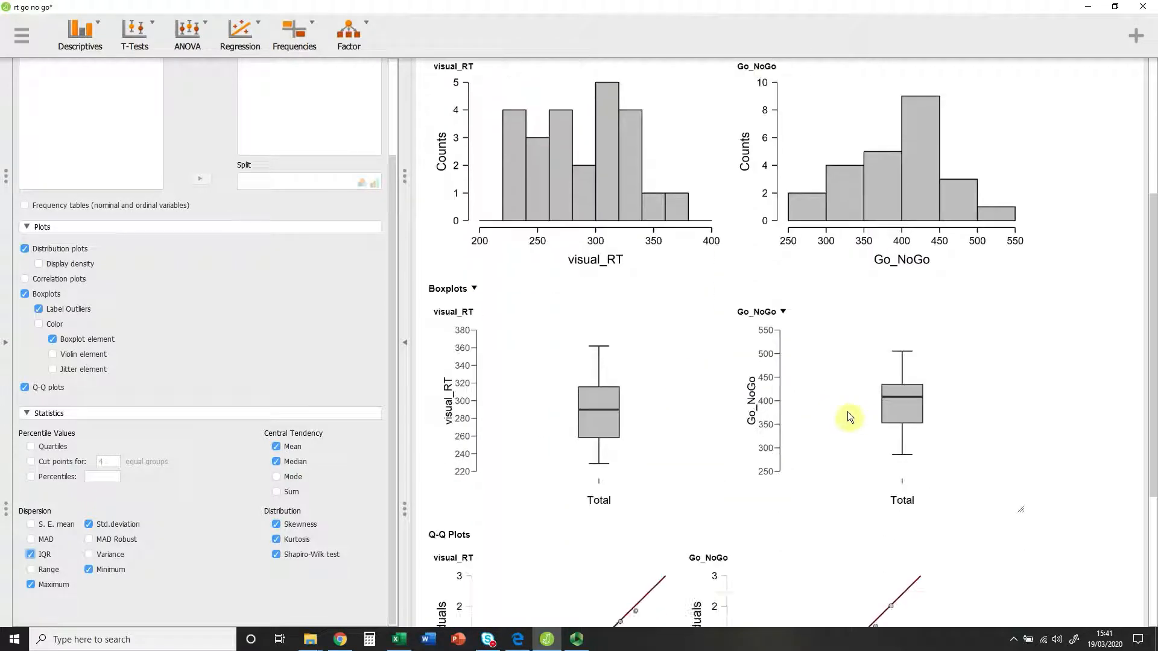
scroll(817, 375, "down", 2)
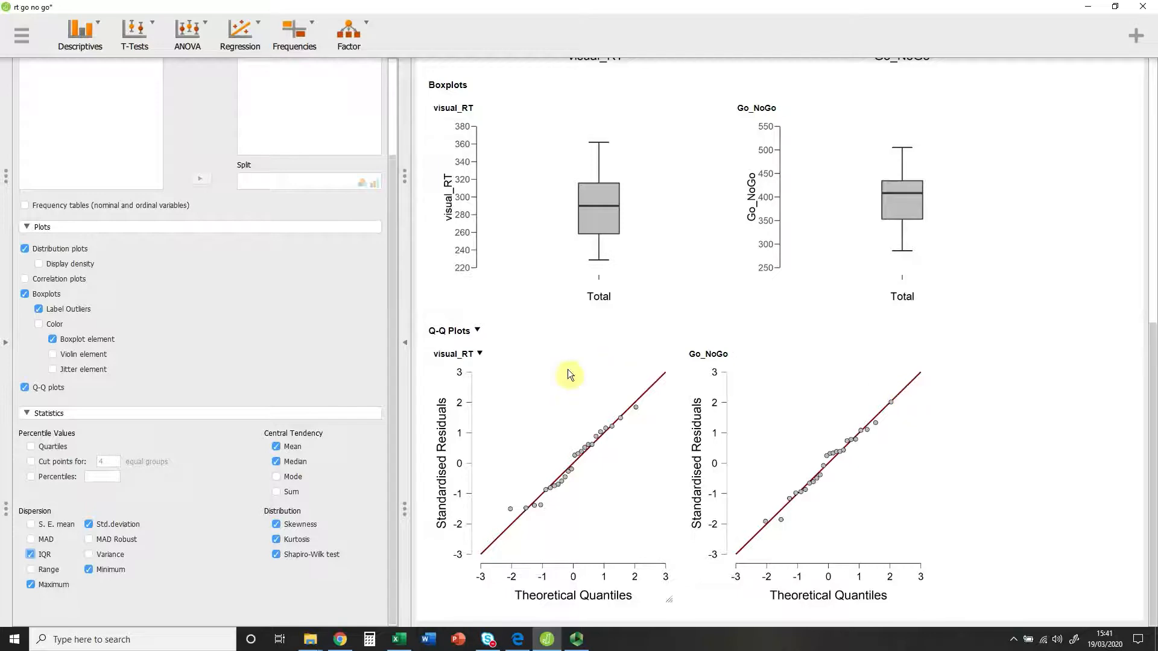
scroll(558, 370, "up", 7)
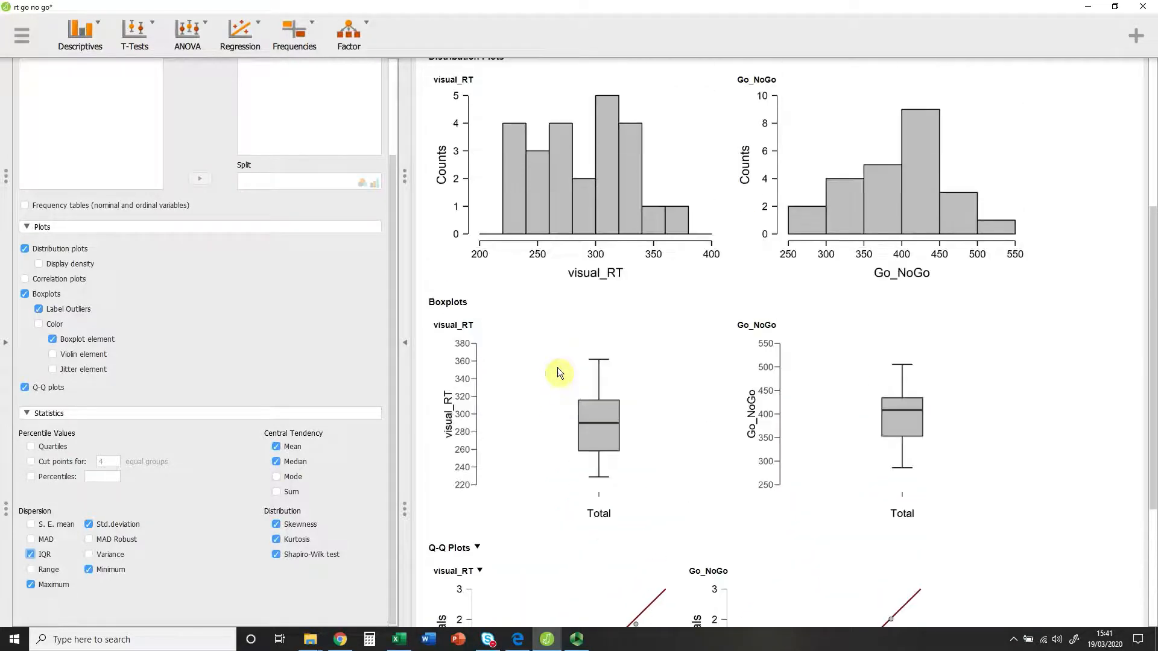
scroll(556, 372, "up", 3)
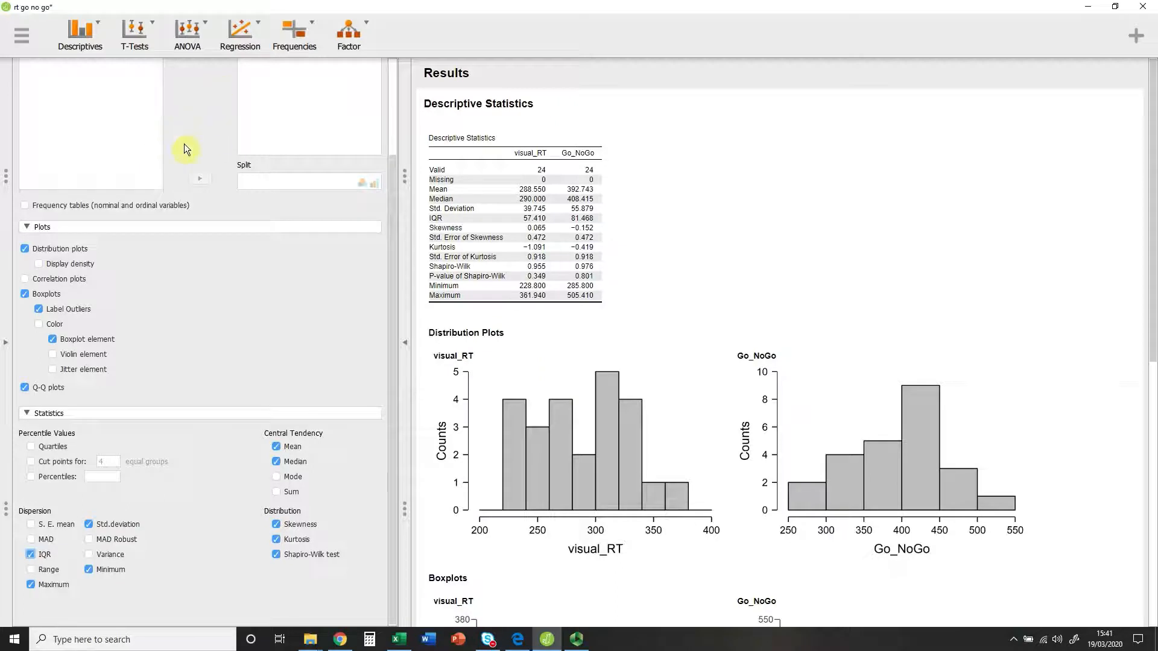
Run a Paired Samples T-Test pairing visual_RT with Go_NoGo and include the effect size
scroll(186, 149, "up", 2)
left_click(150, 30)
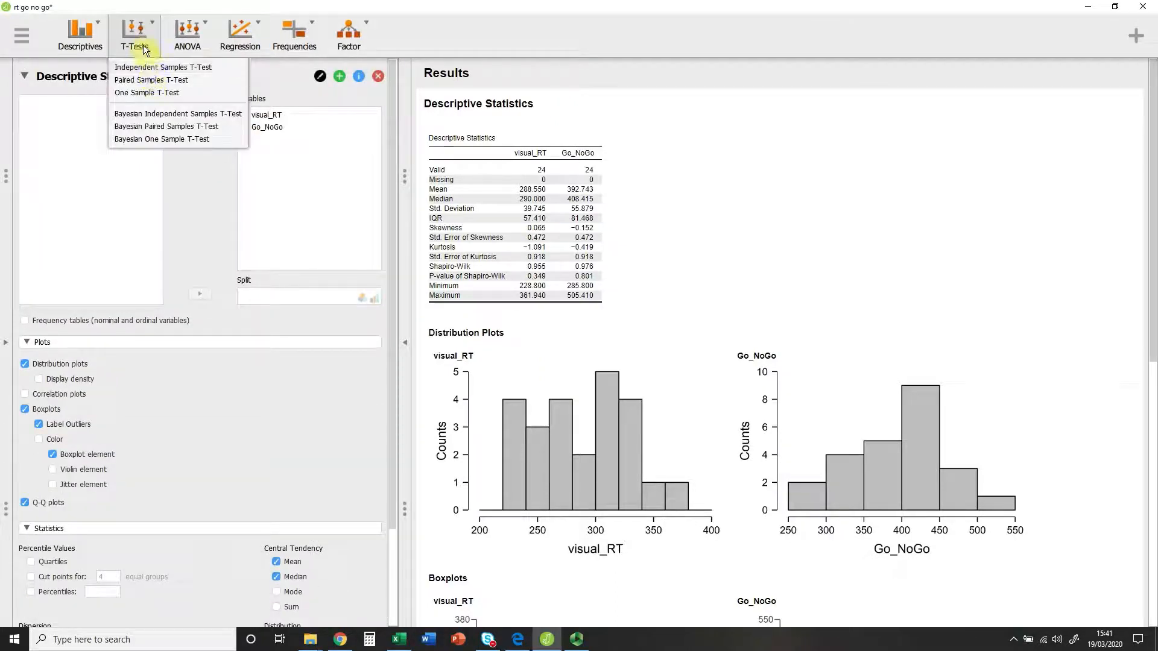
left_click(148, 81)
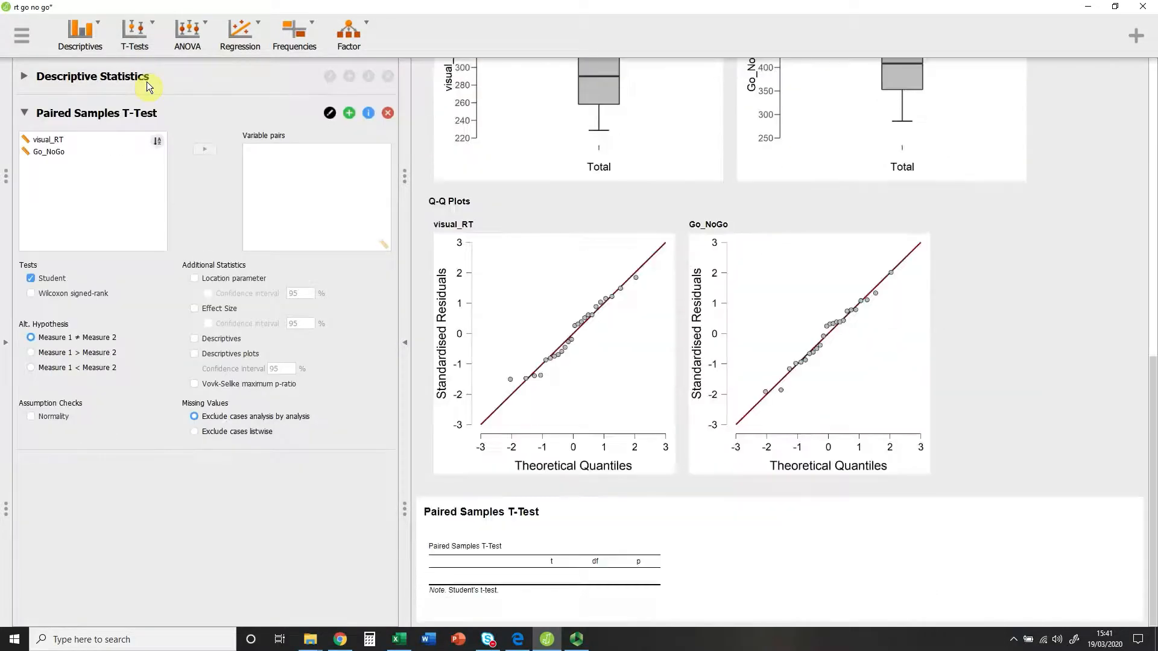
left_click(61, 140)
left_click(61, 148, "shift")
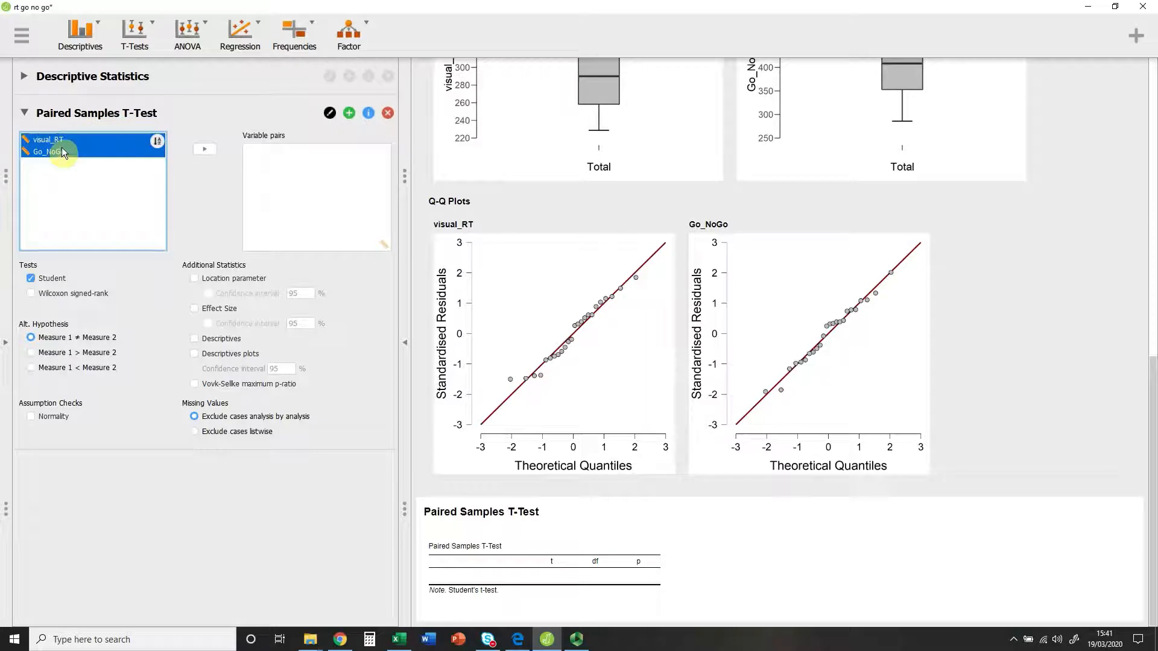
left_click(207, 147)
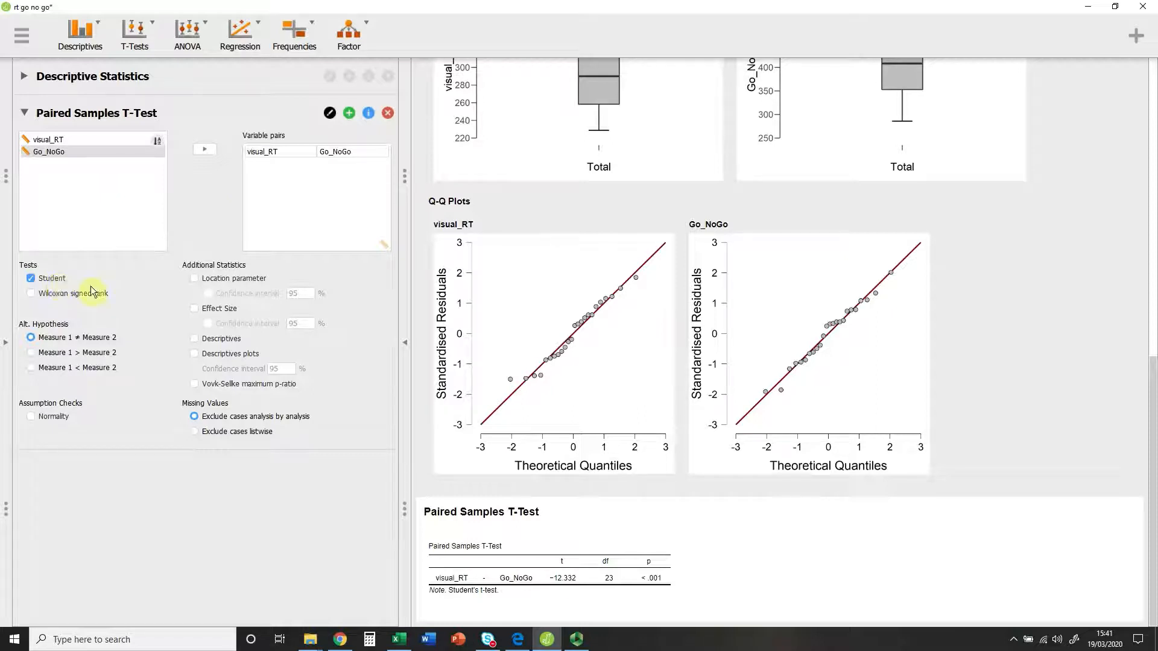
left_click(194, 309)
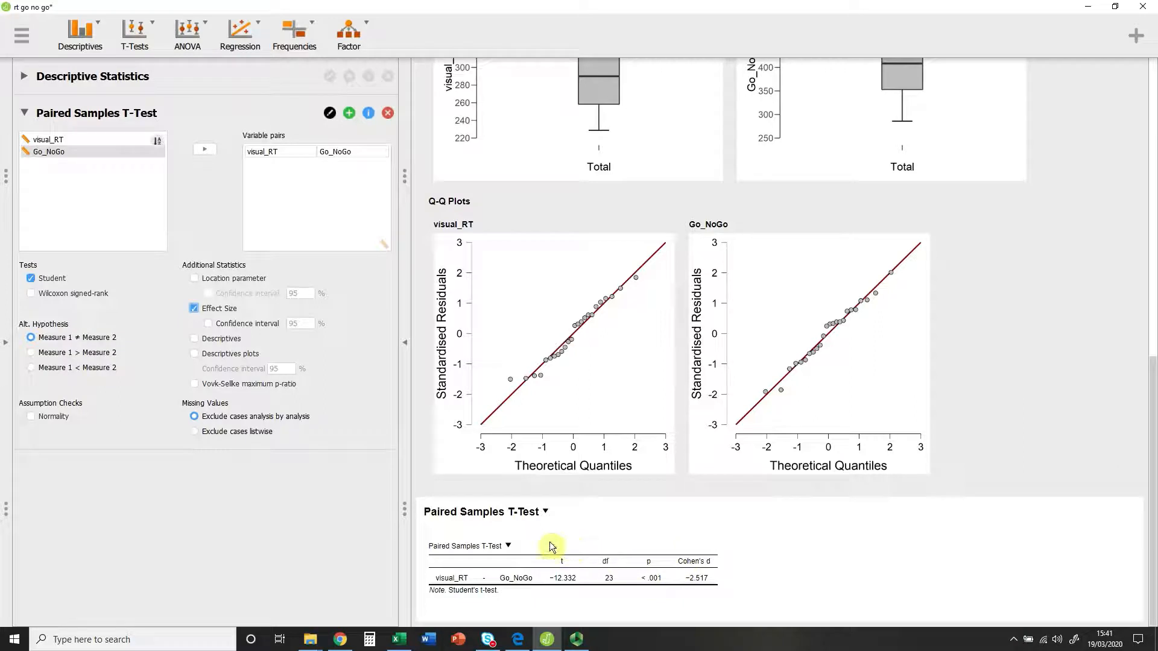
Copy the Paired Samples T-Test table and paste it with source formatting at cell F7 of the rt go no go workbook in Excel
left_click(508, 546)
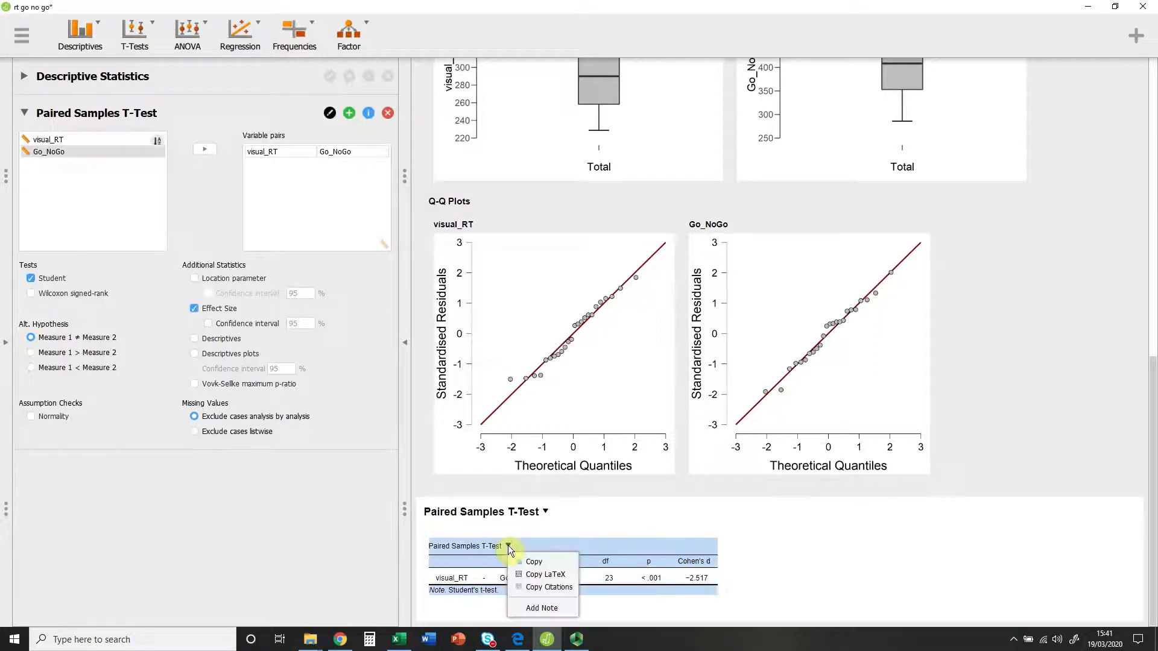
left_click(533, 564)
left_click(402, 640)
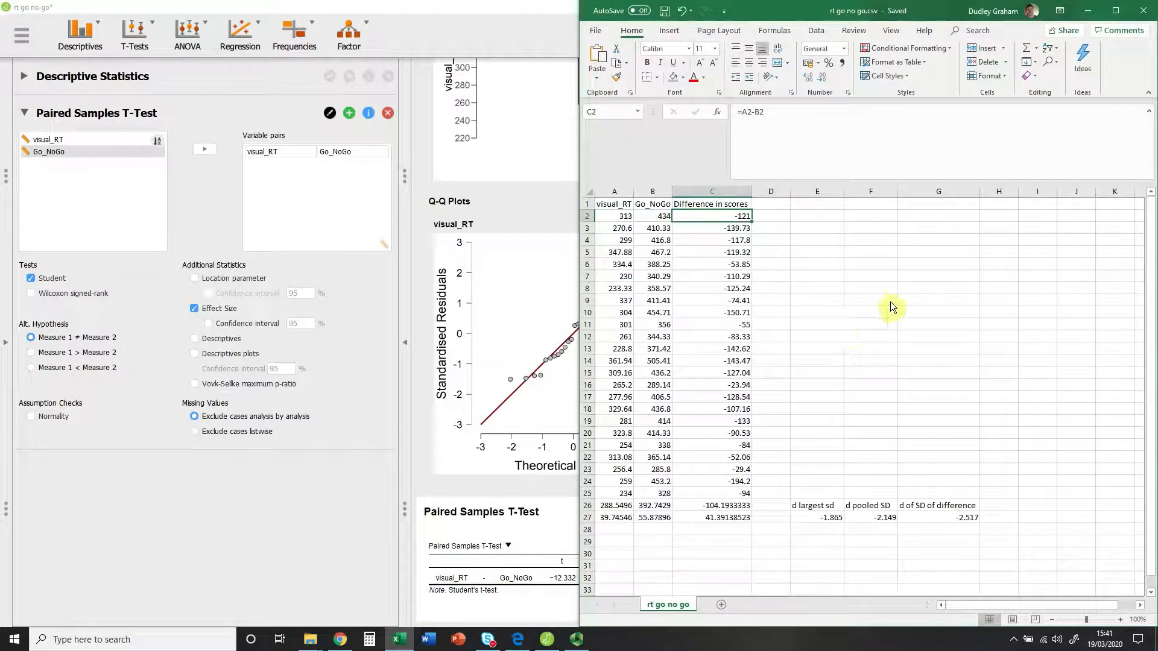
left_click(866, 278)
right_click(868, 277)
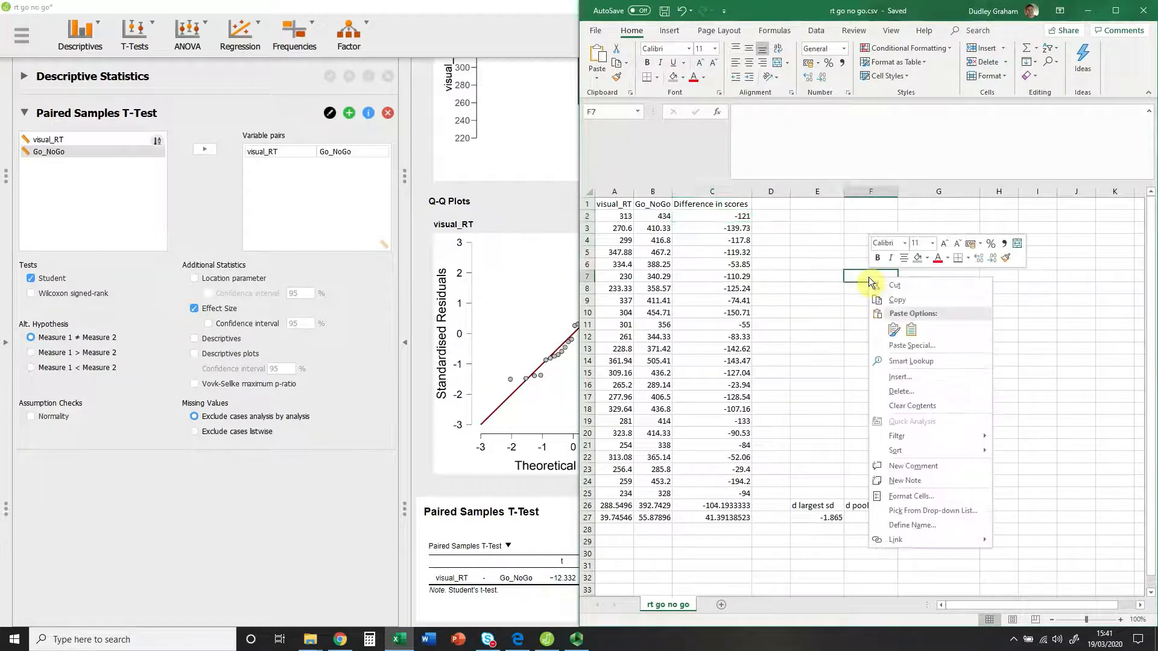
left_click(894, 331)
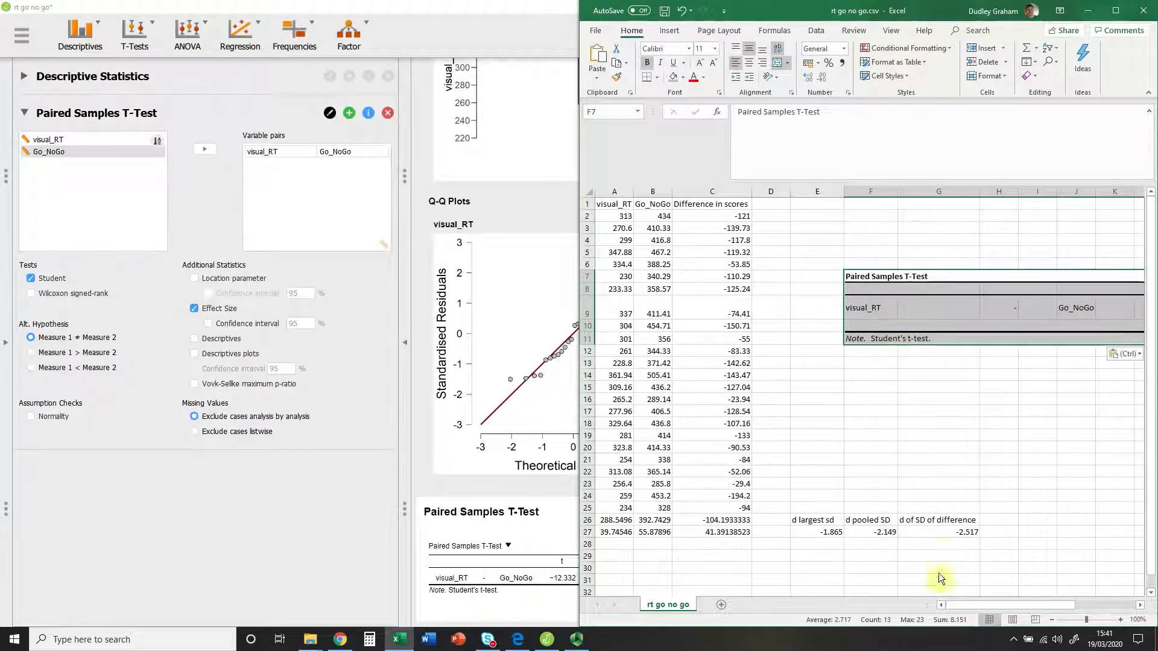
Maximize the workbook and add a text box below the pasted table reading "t 23 = -12.332, d = -2.517, p < 0.001"
left_click_drag(970, 603, 1022, 600)
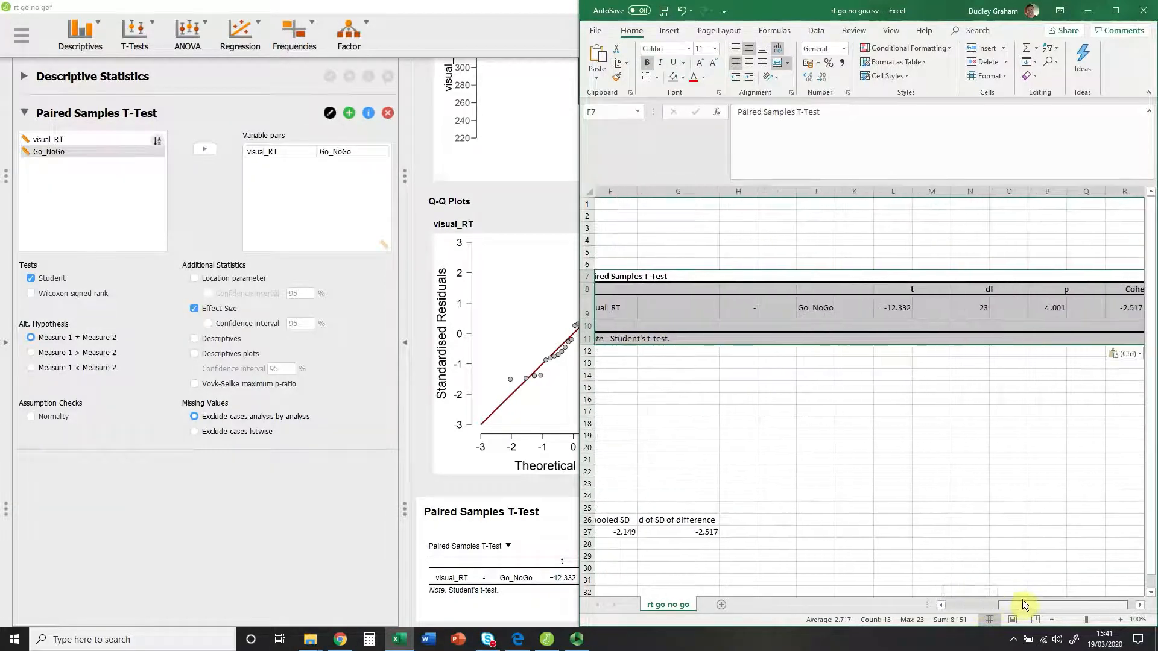
left_click(1116, 10)
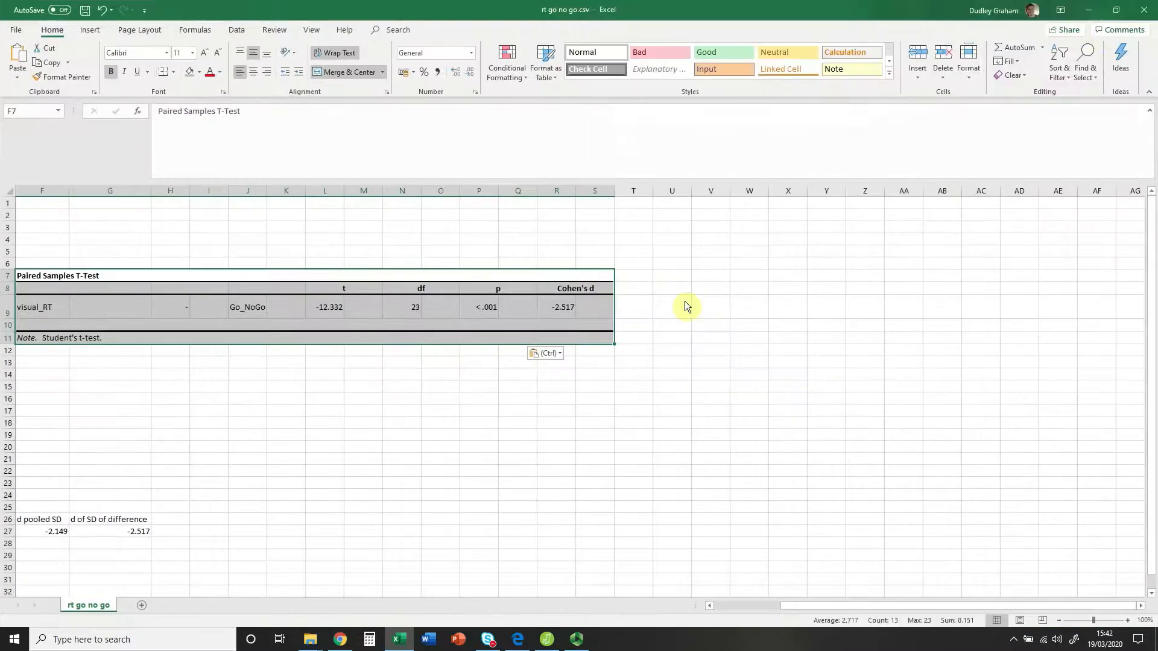
left_click_drag(910, 602, 871, 608)
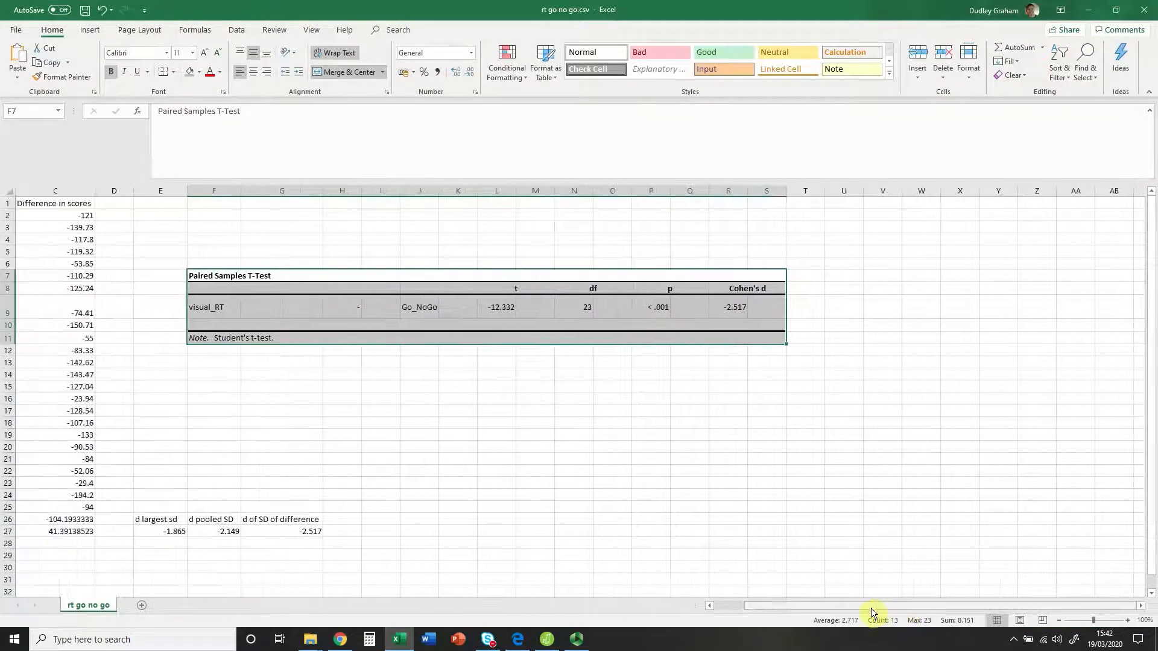
left_click(92, 30)
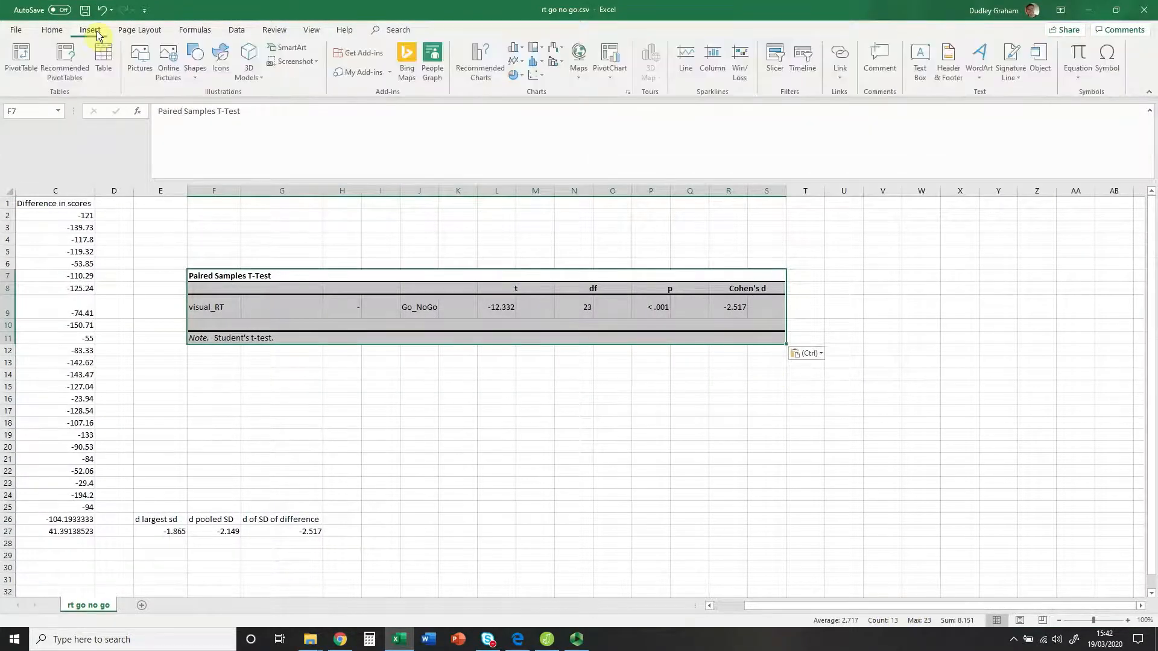
left_click(922, 75)
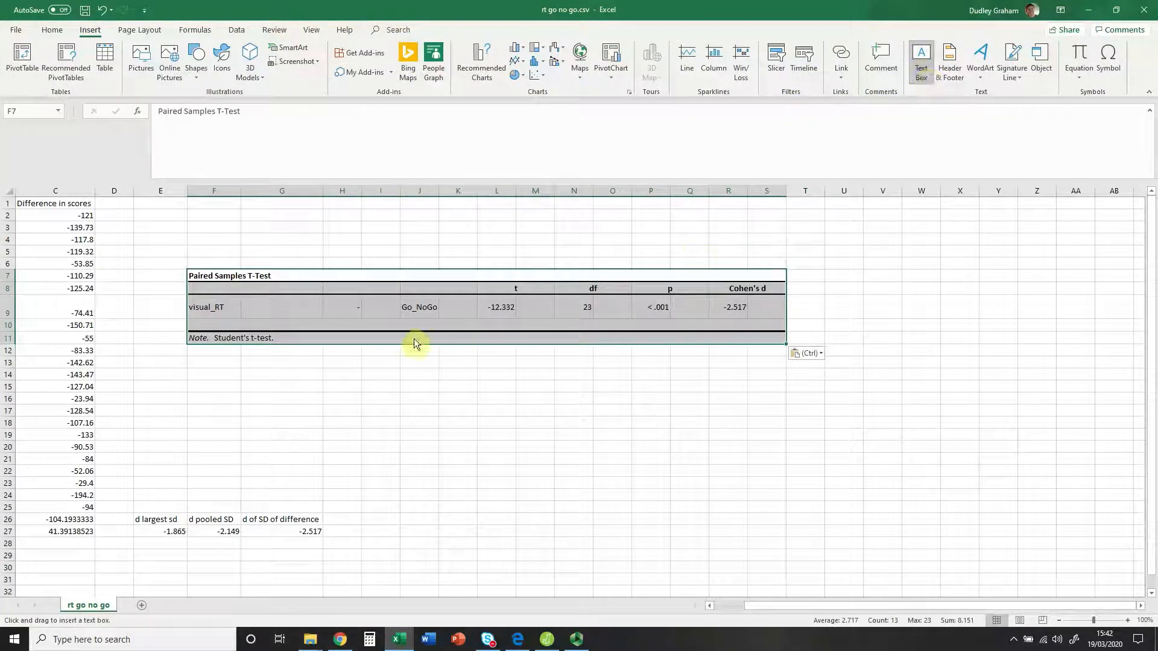
mouse_move(352, 369)
left_mouse_down()
mouse_move(436, 419)
mouse_move(548, 454)
mouse_move(699, 465)
left_mouse_up()
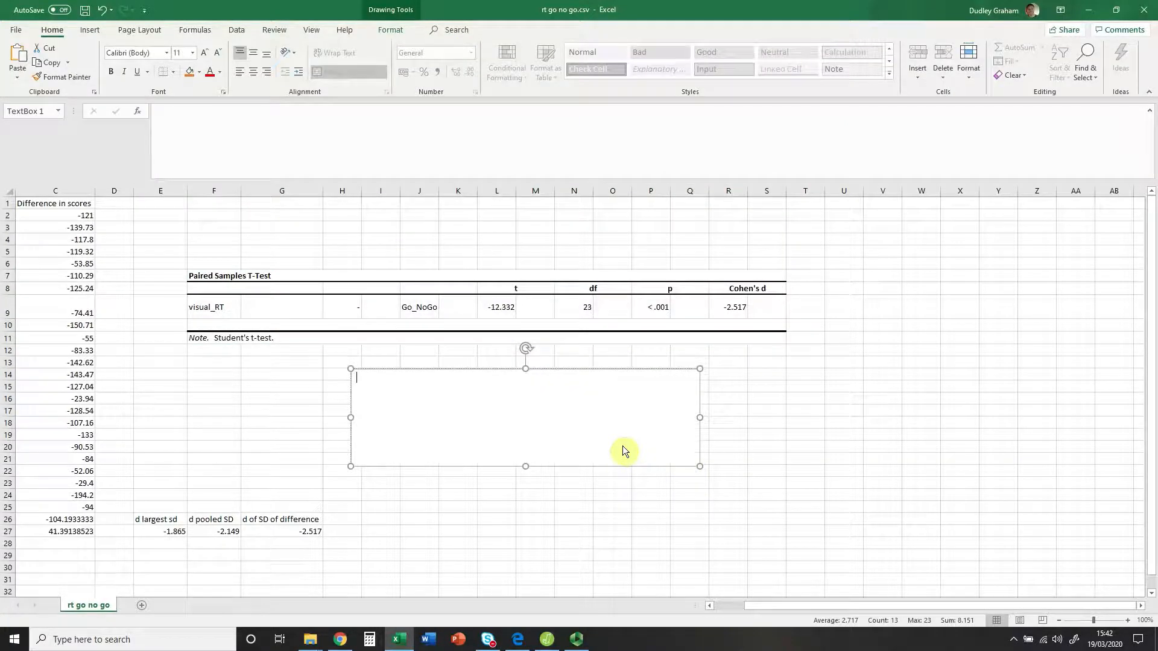
type("t 23 = -12.332, d = -2.517, p =")
key("BackSpace")
type("< 0.001")
Set the font size of the whole t-test result line in the text box to 24
left_click_drag(490, 381, 357, 381)
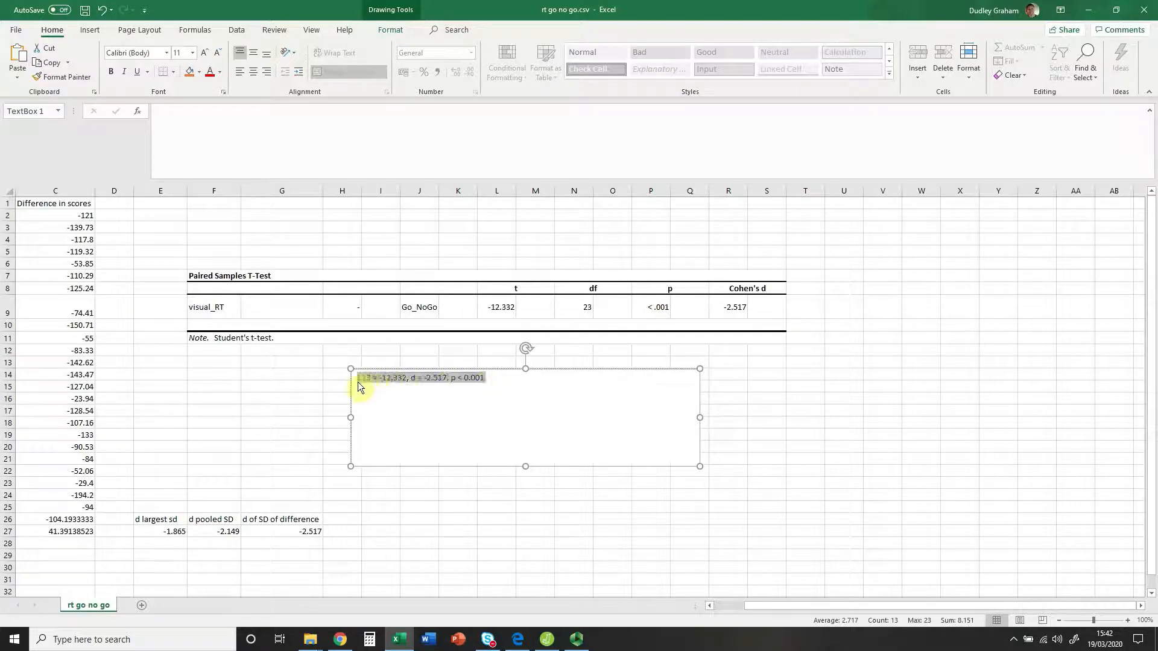
left_click(192, 53)
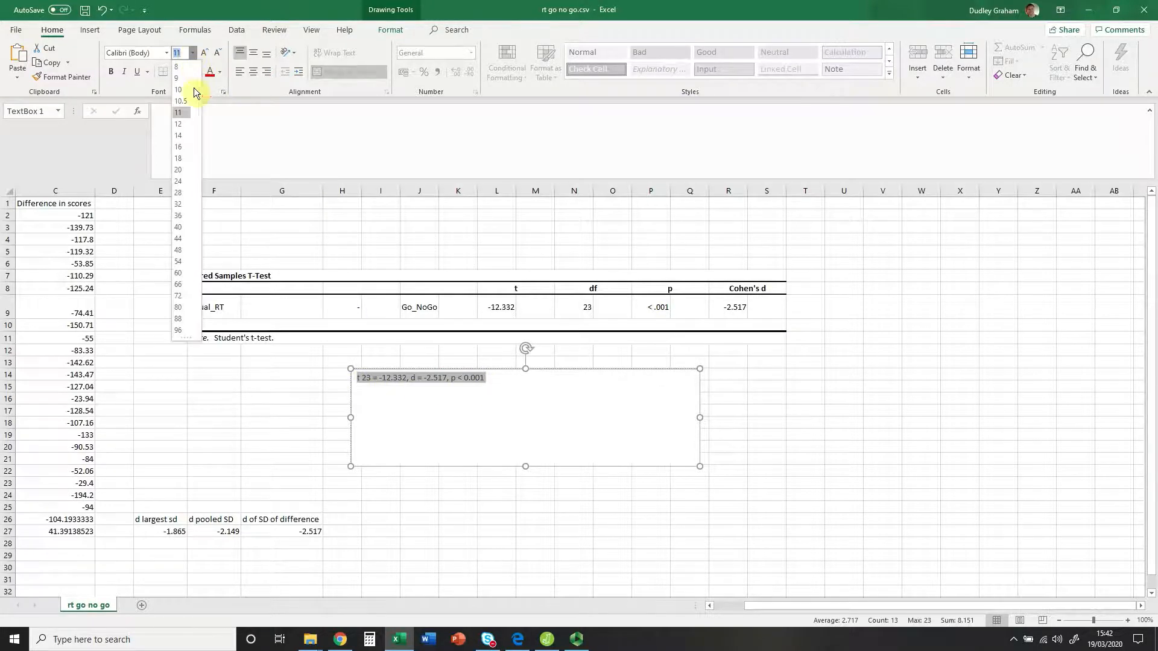
left_click(183, 186)
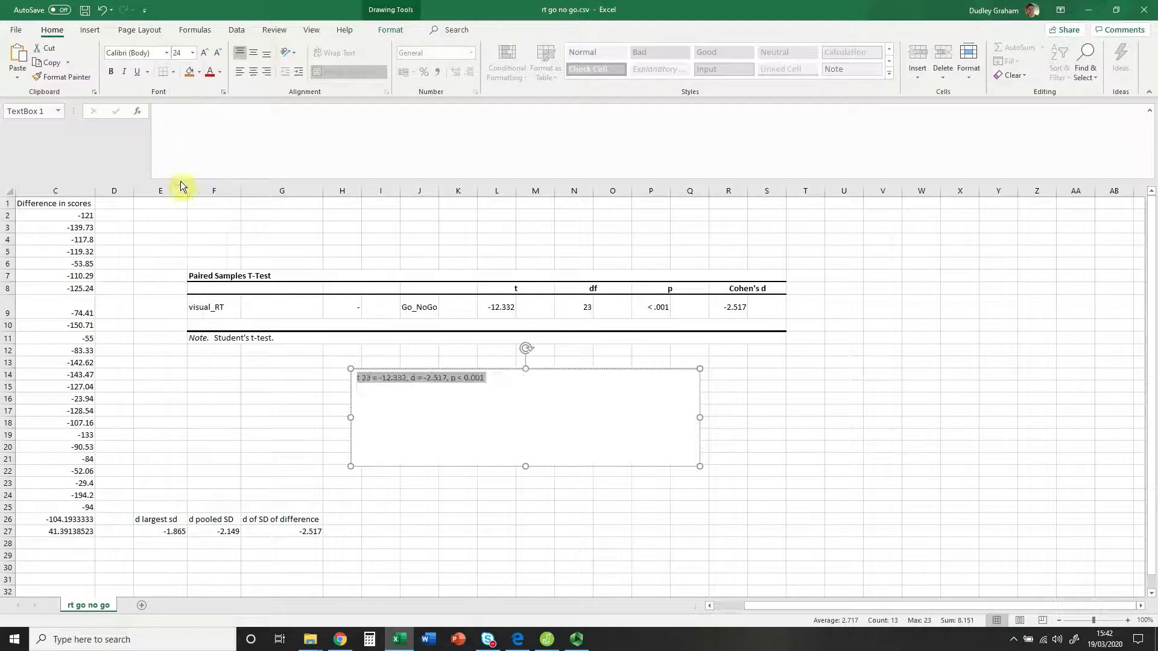
Format the degrees of freedom "23" in the text box's t-test result line as subscript
left_click(387, 387)
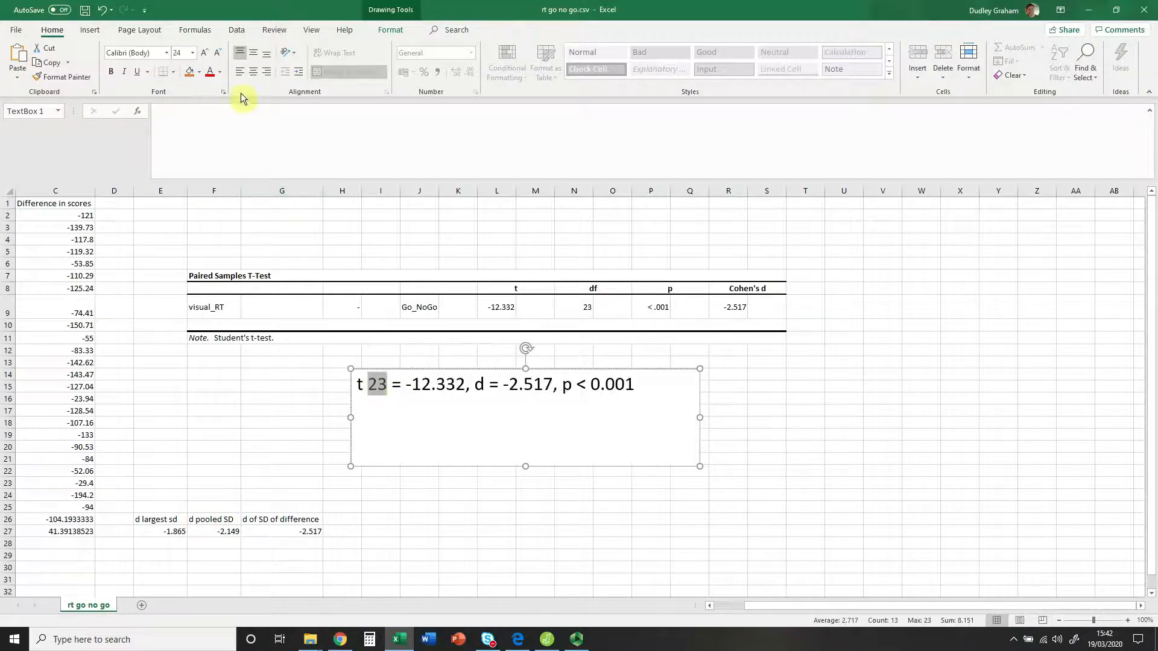
left_click(223, 92)
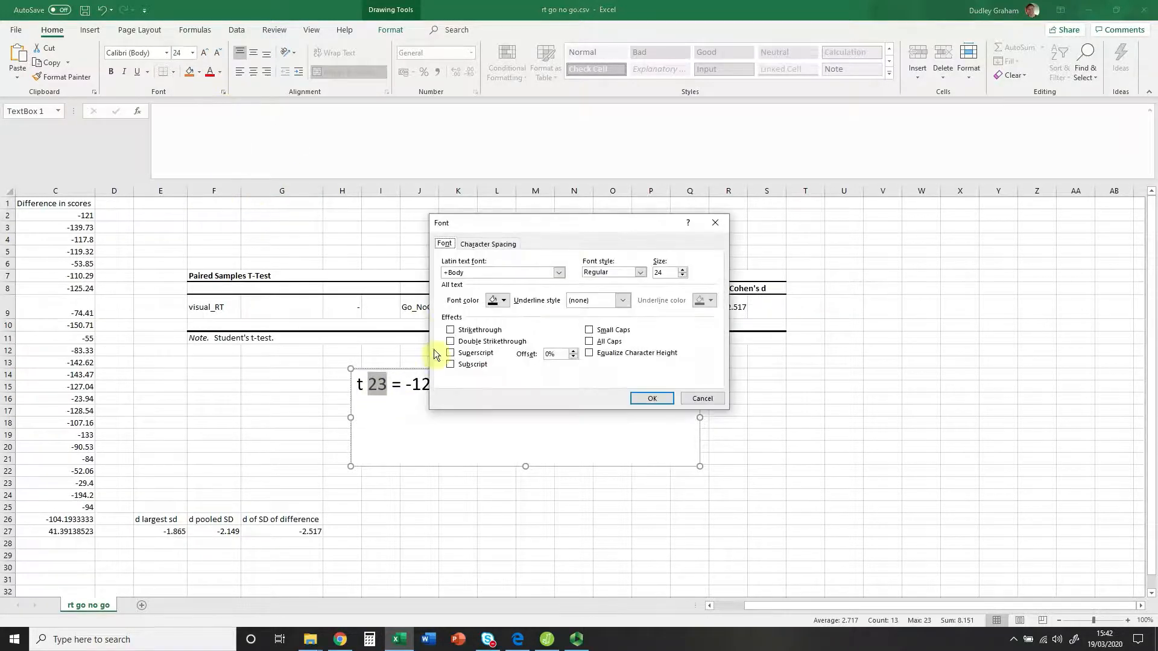
left_click(450, 365)
left_click(652, 398)
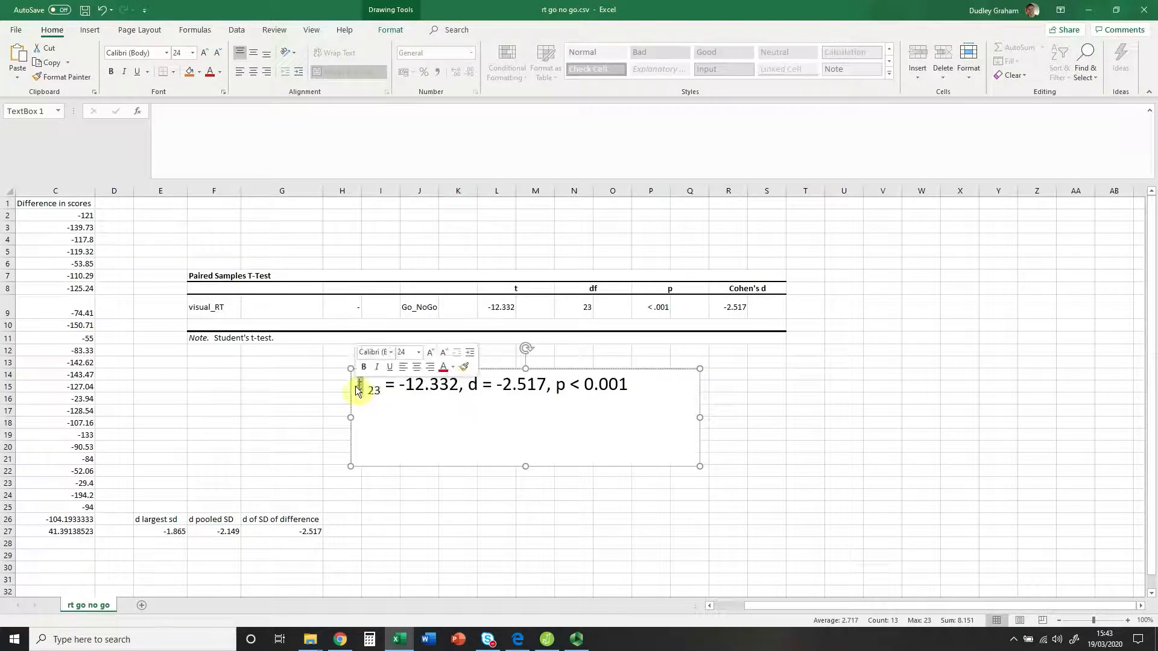
Italicize the statistic symbols t, d and p in the text box's result line
key("ctrl+i")
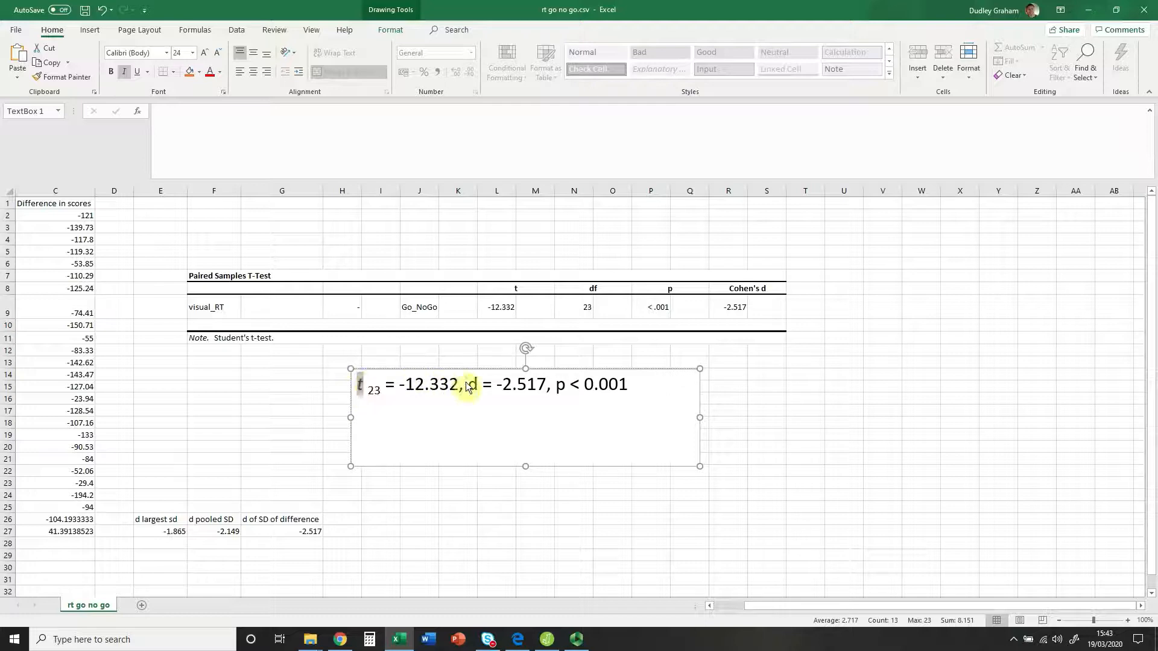
left_click_drag(478, 389, 470, 389)
key("ctrl+i")
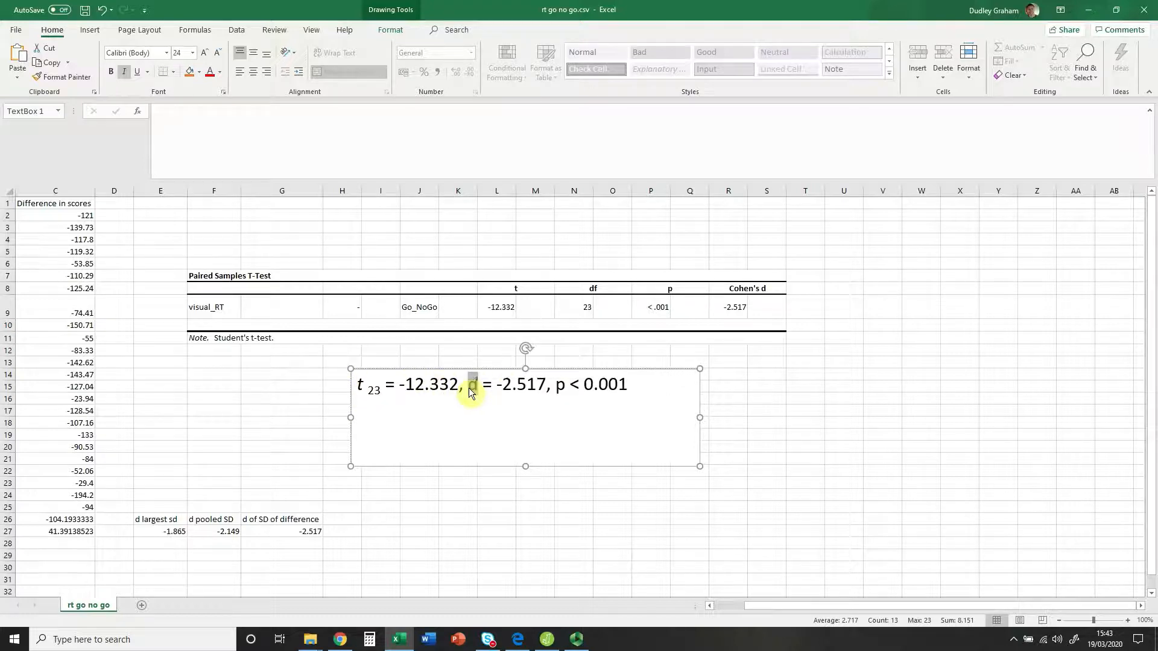
left_click_drag(565, 391, 556, 391)
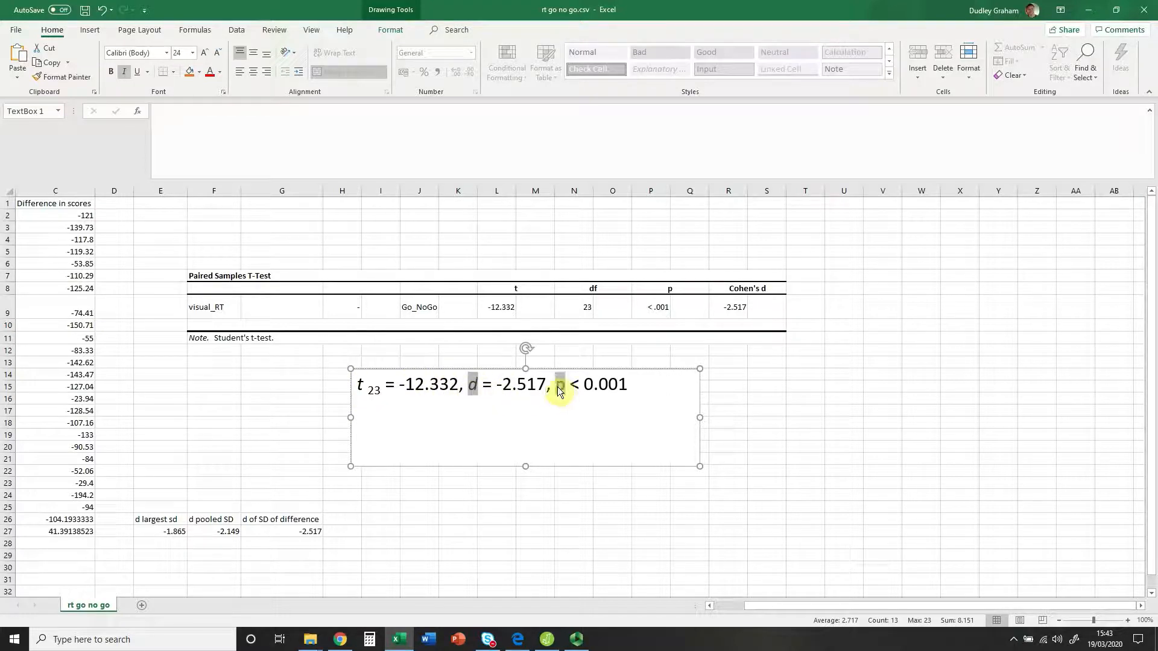
key("ctrl+i")
left_click(573, 415)
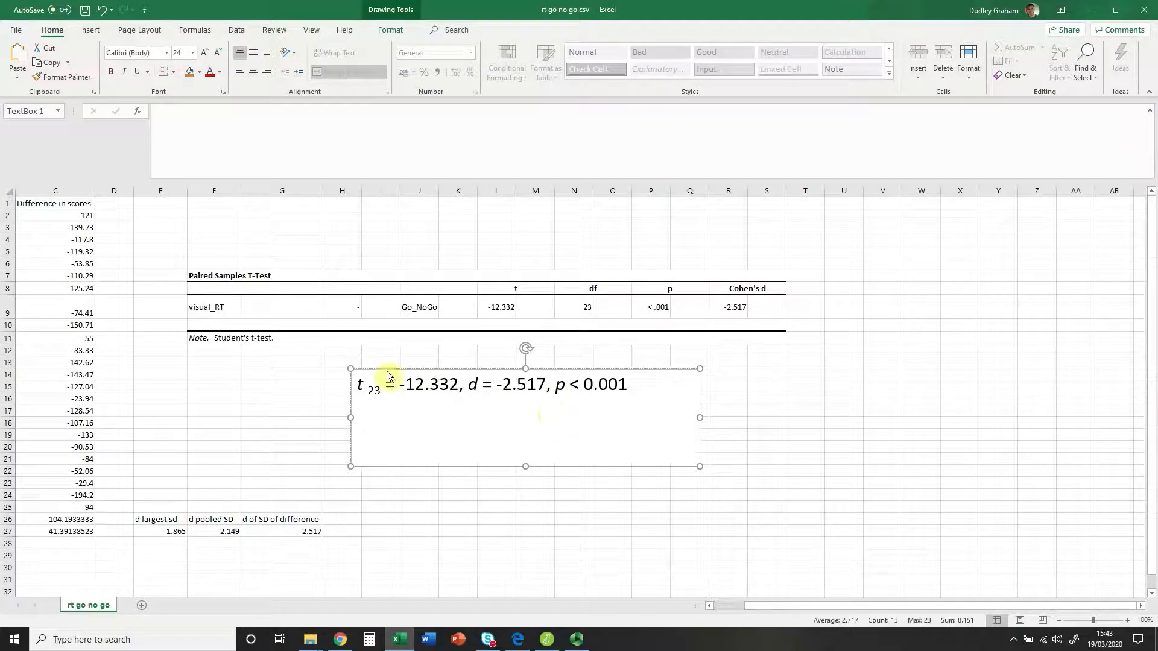
Add a line above the t-test result in the text box reading "There is a significant difference in reaction time between tests"
left_click(360, 394)
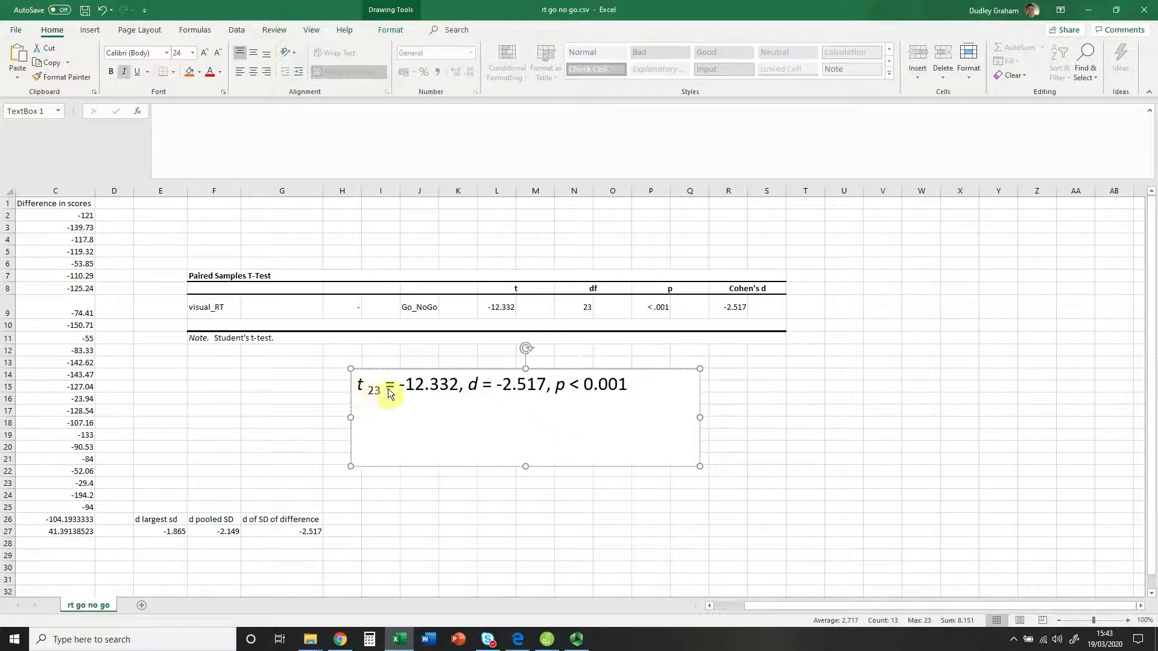
key("Return")
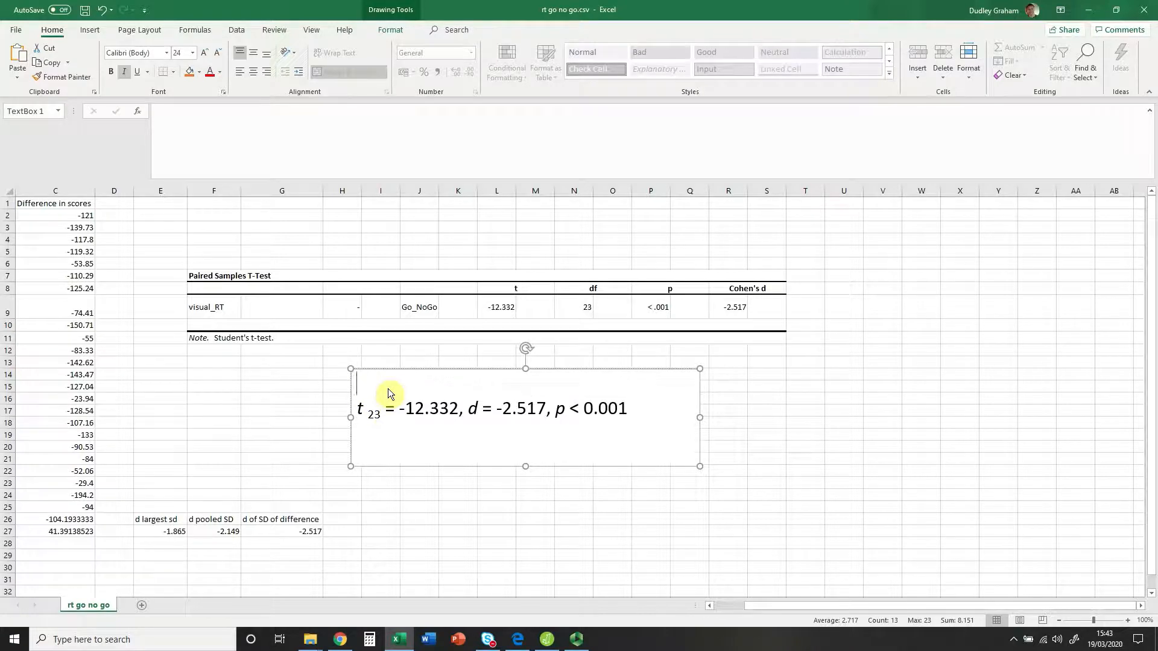
type("There is s a")
key("BackSpace")
key("BackSpace")
key("BackSpace")
type("as")
key("BackSpace")
type("signific")
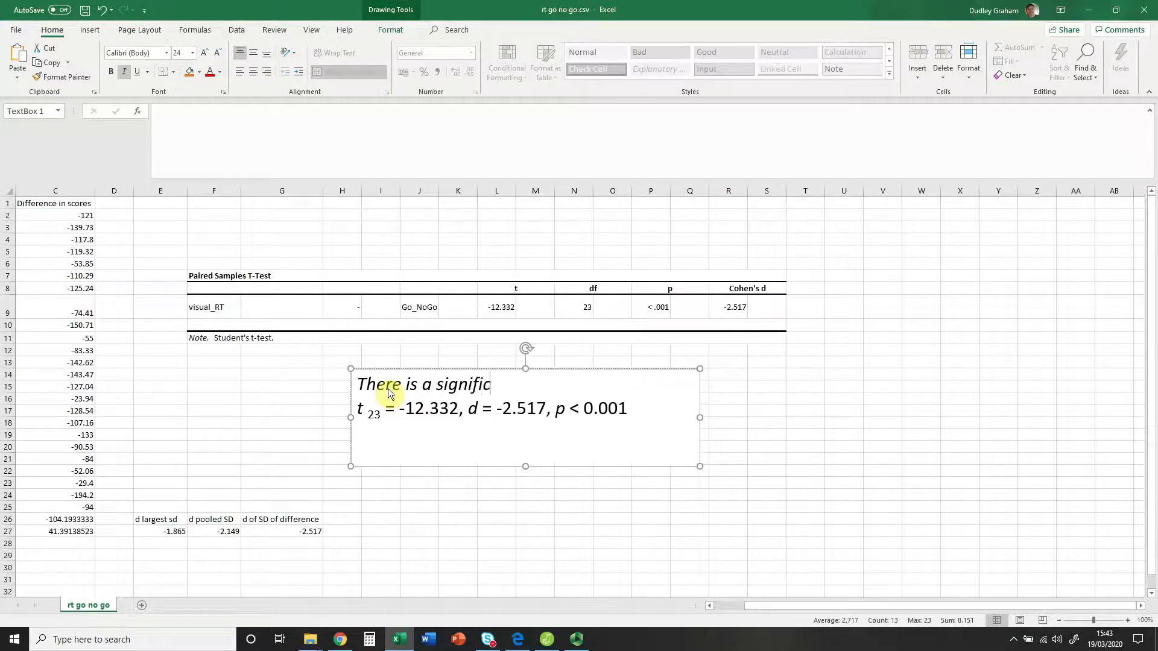
type("ant differenc")
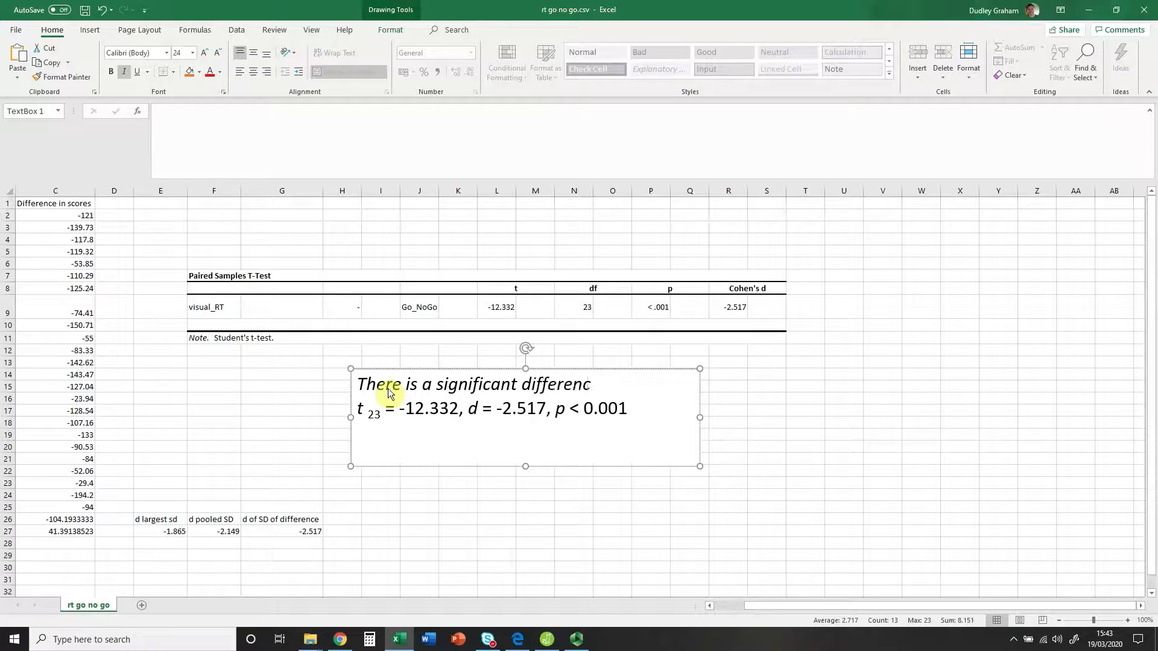
type("e in reaction")
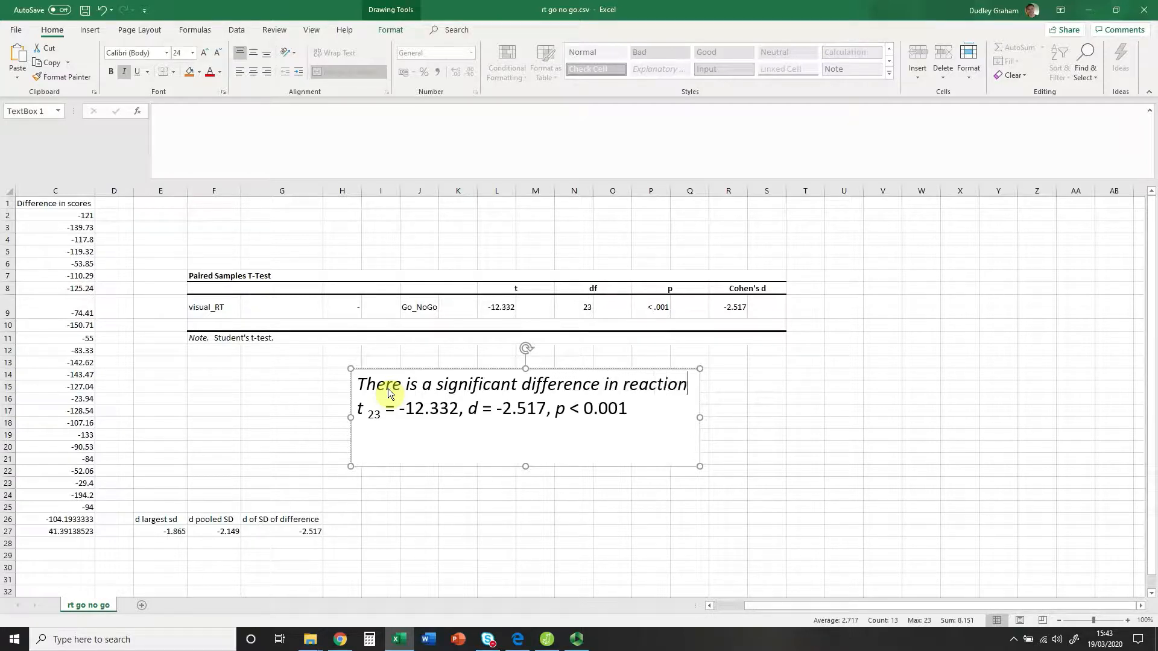
type(" time between tests")
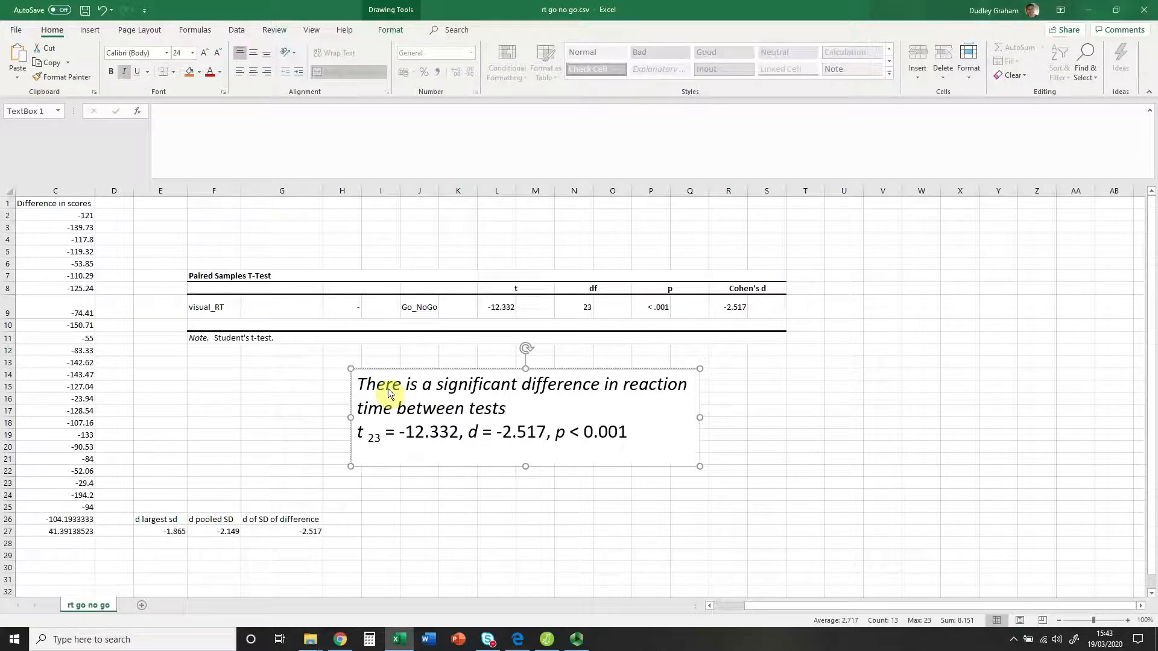
Extend the sentence with ", and that the simple visual reaction time test has a faster reaction time" and enlarge the text box to fit all the text
type(", and that the simple v")
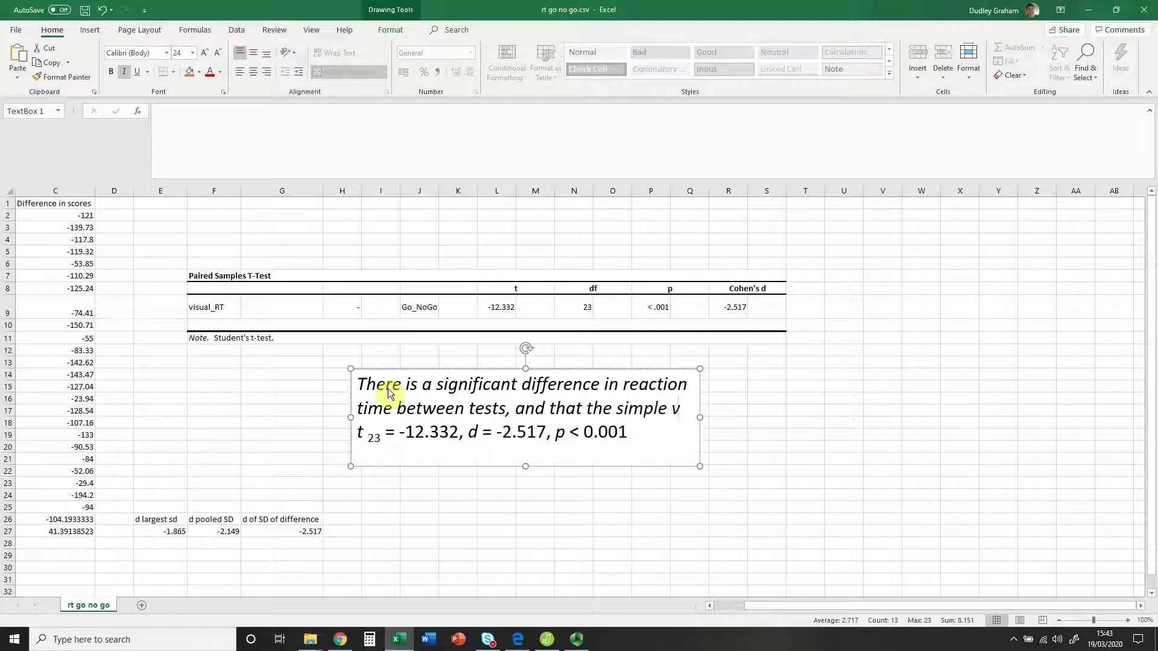
type("isual re")
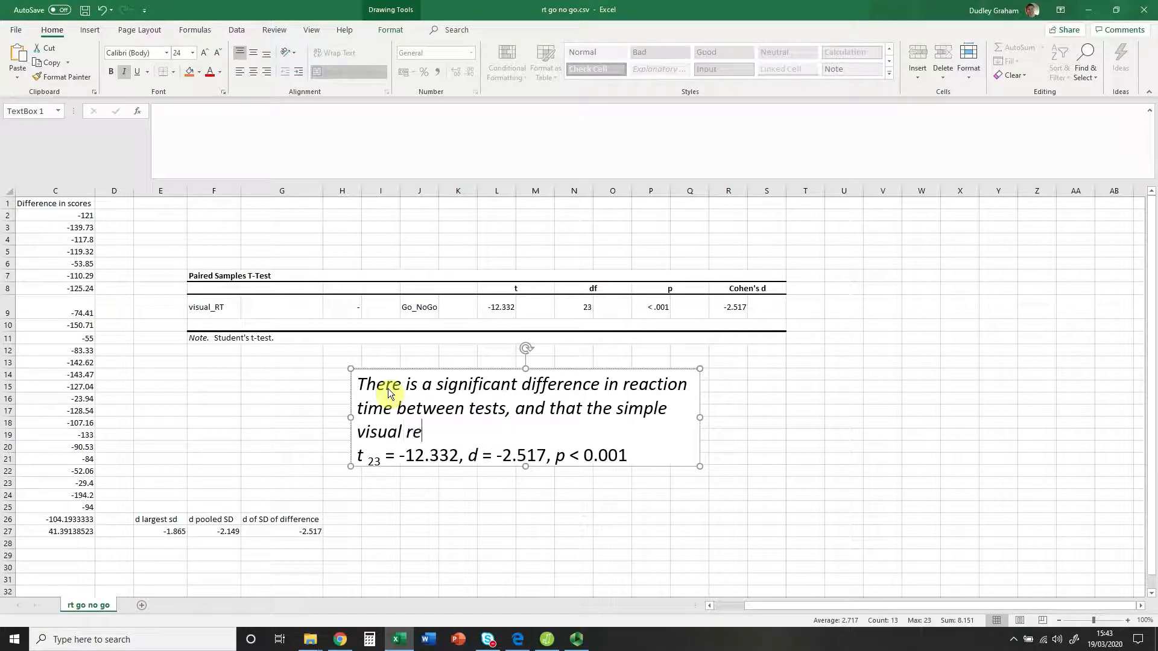
type("action time ")
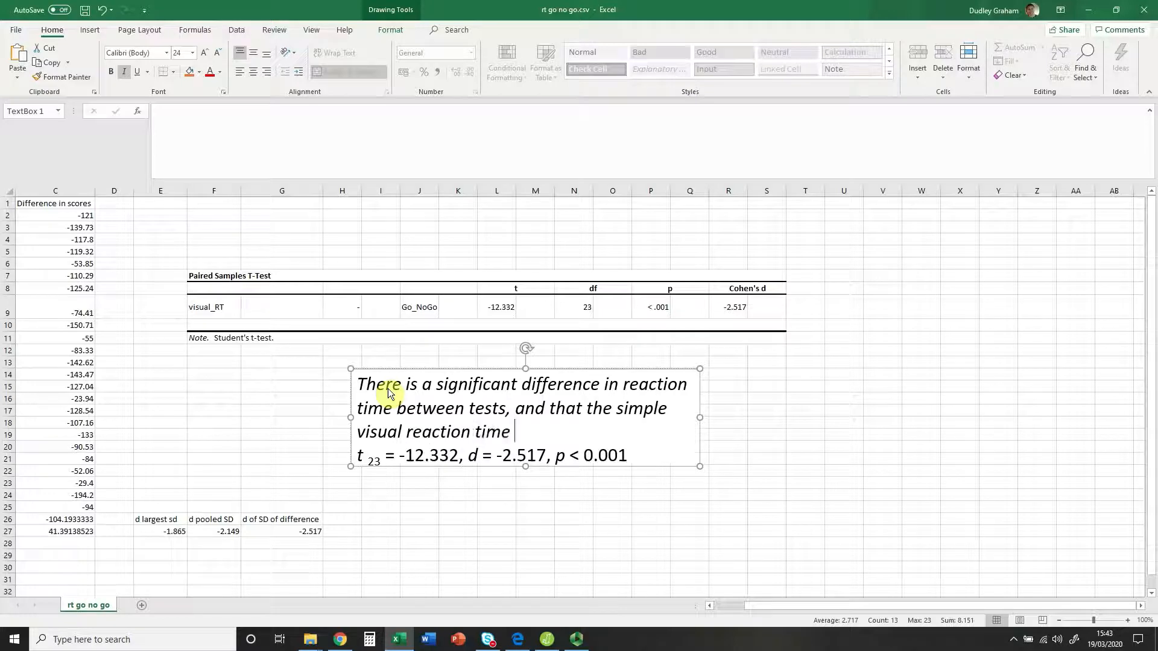
type("test has a faster r")
key("BackSpace")
key("BackSpace")
type("r r")
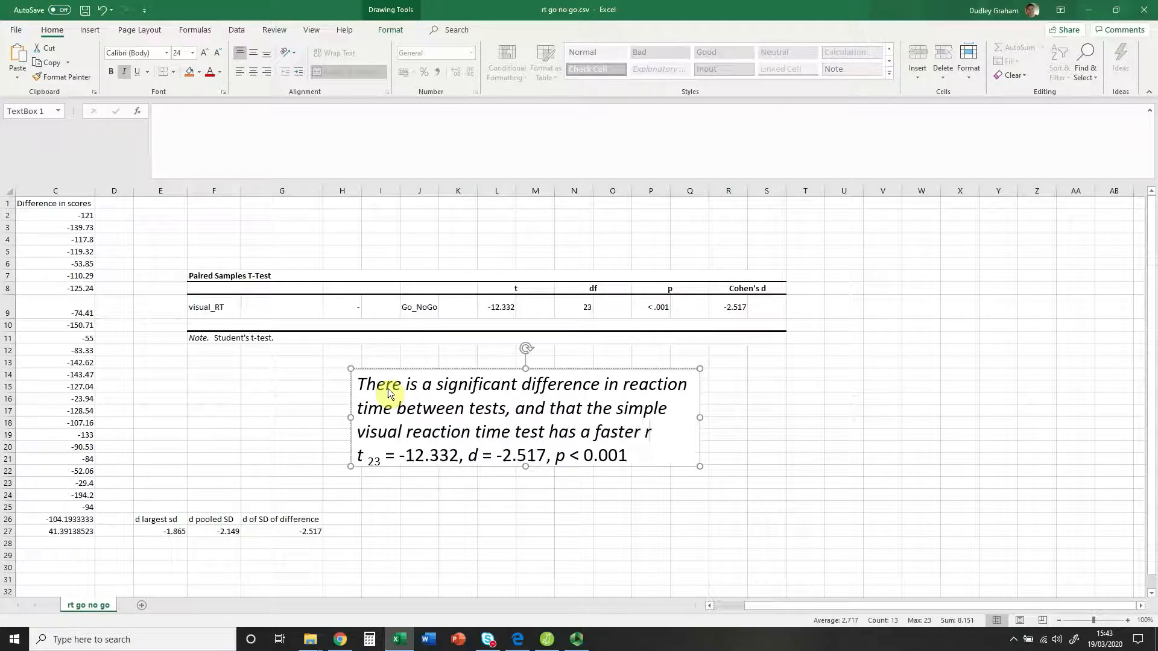
type("eaction time")
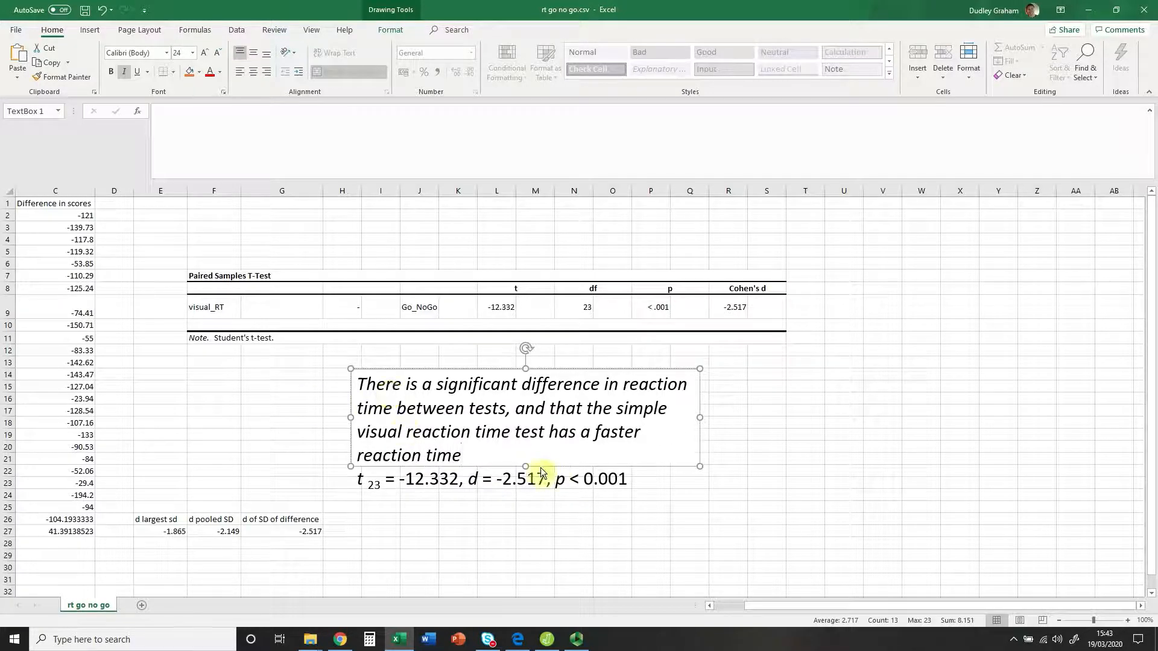
left_click_drag(527, 468, 524, 502)
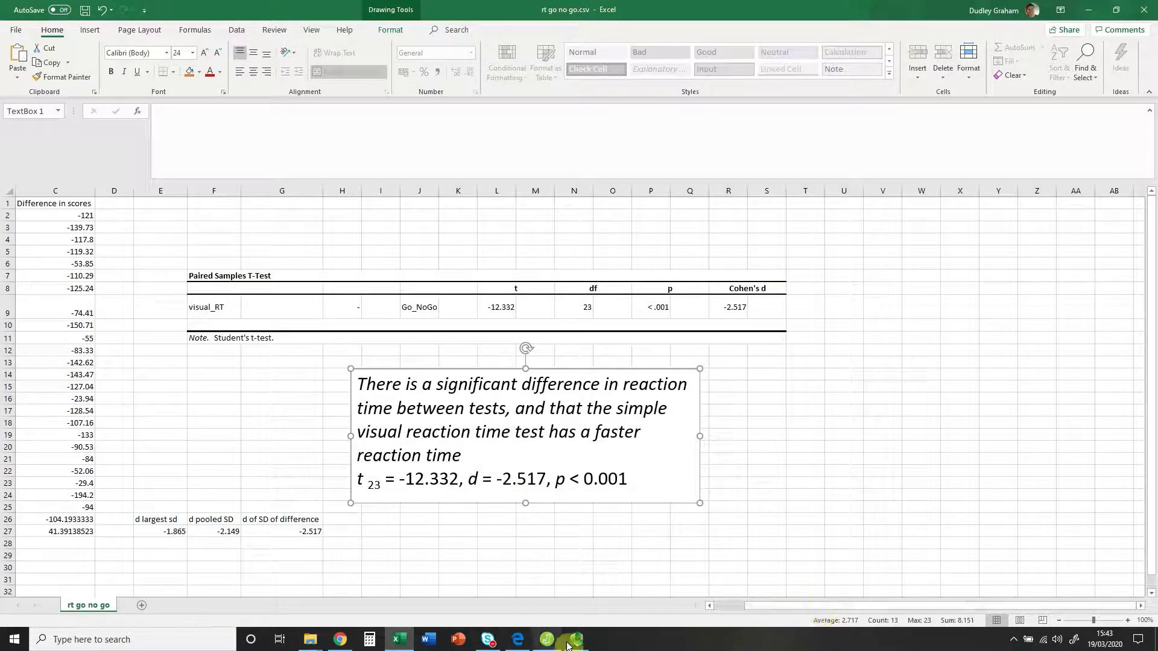
Switch to JASP and compare the visual_RT and Go_NoGo means in the Descriptive Statistics table
left_click(546, 639)
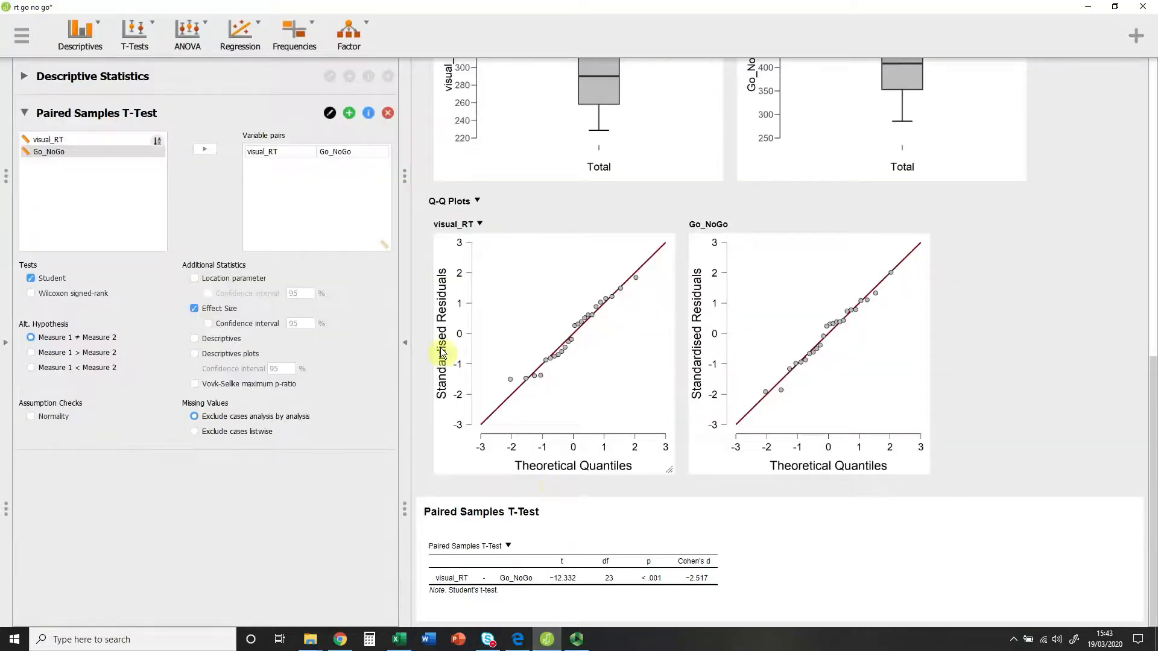
scroll(566, 302, "up", 3)
scroll(567, 301, "up", 6)
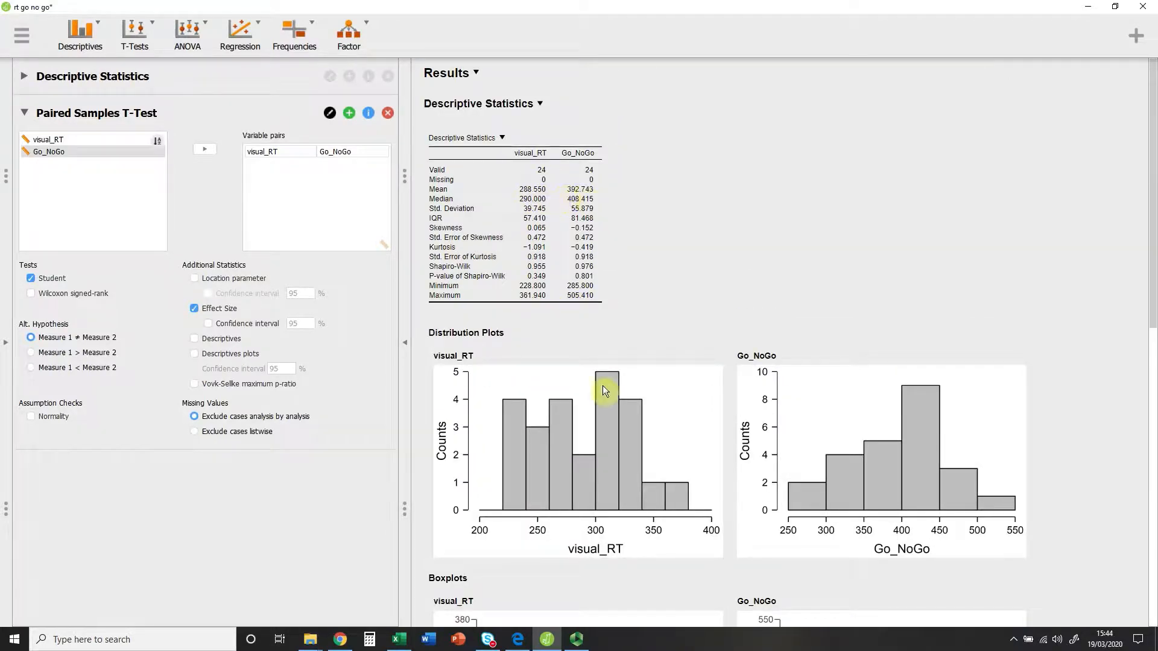
Return to Excel and examine the formula for the effect size based on the largest SD in cell E27, keeping it as =(A26-B26)/B27
left_click(399, 639)
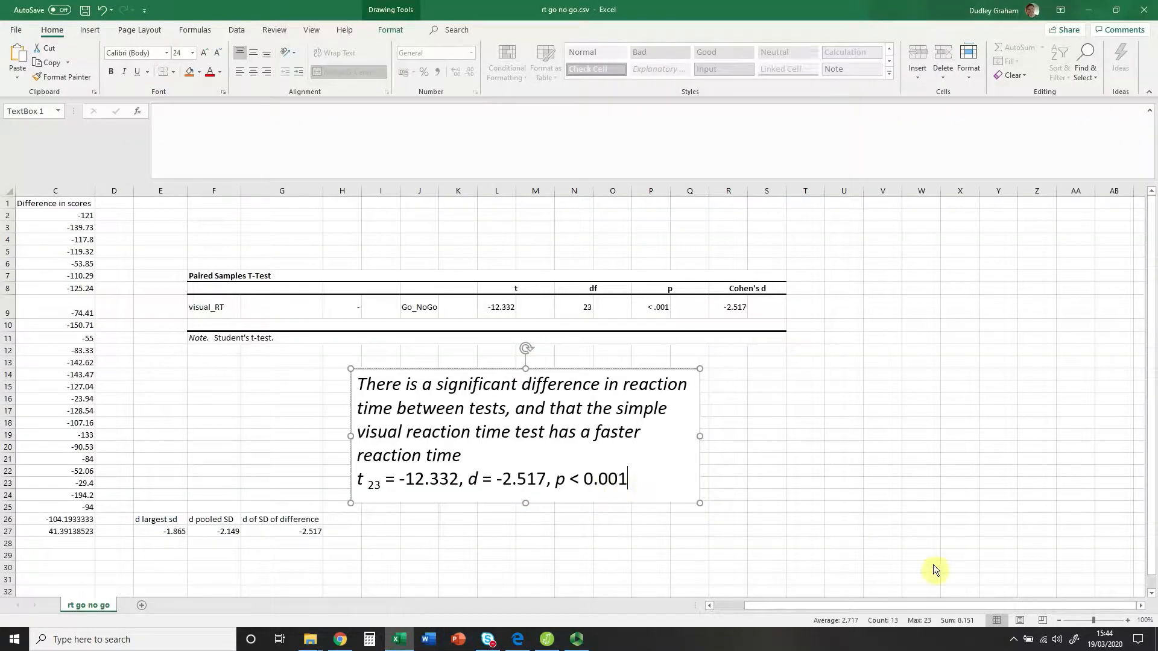
left_click_drag(894, 606, 859, 609)
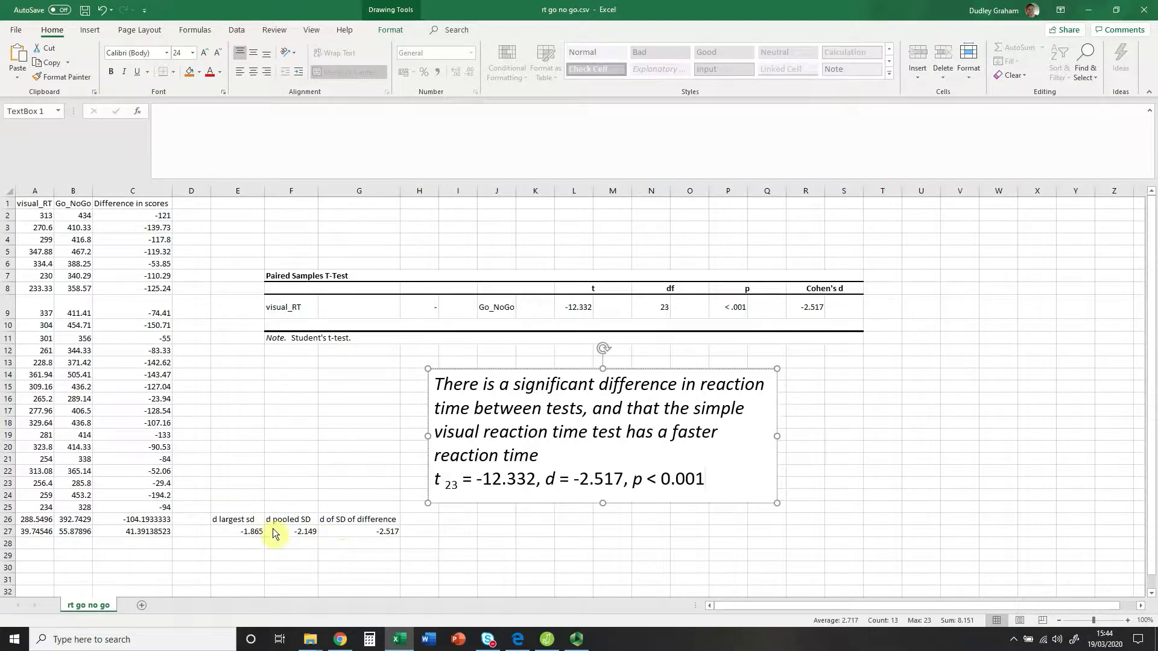
left_click_drag(241, 524, 241, 530)
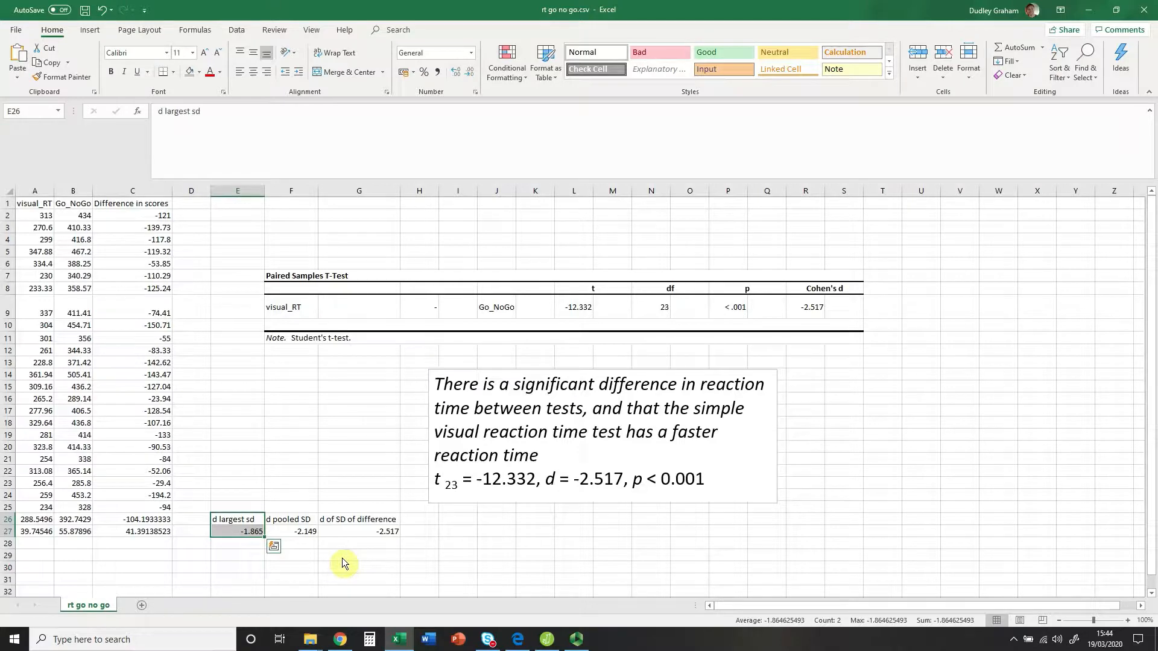
double_click(258, 532)
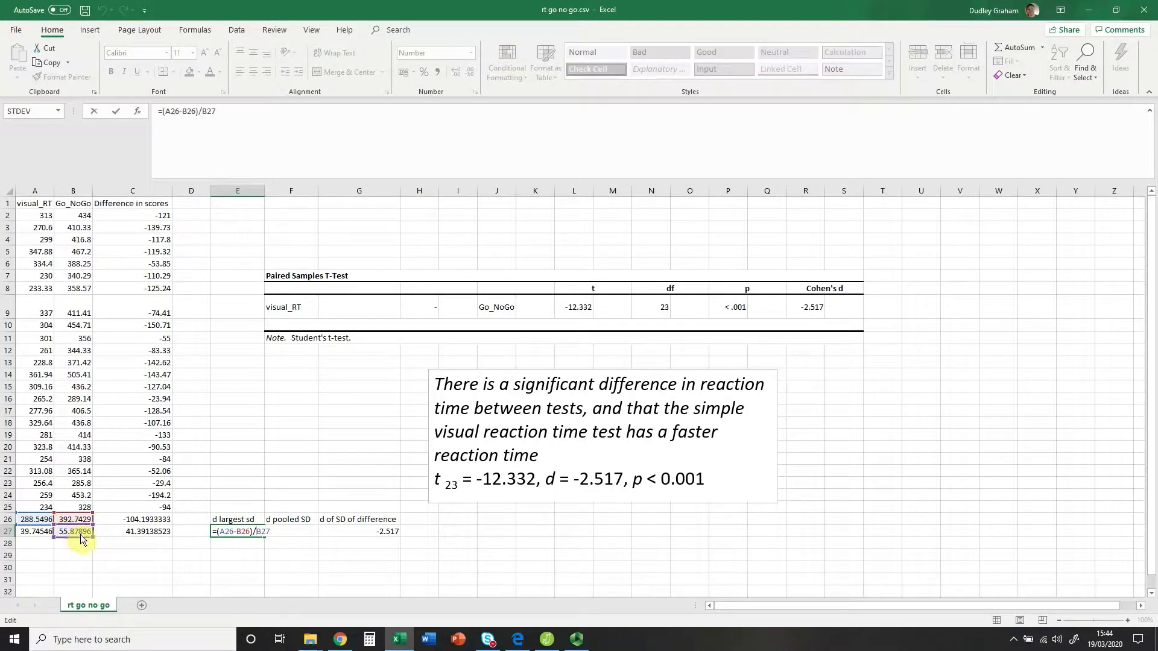
left_click(293, 571)
key("BackSpace")
key("BackSpace")
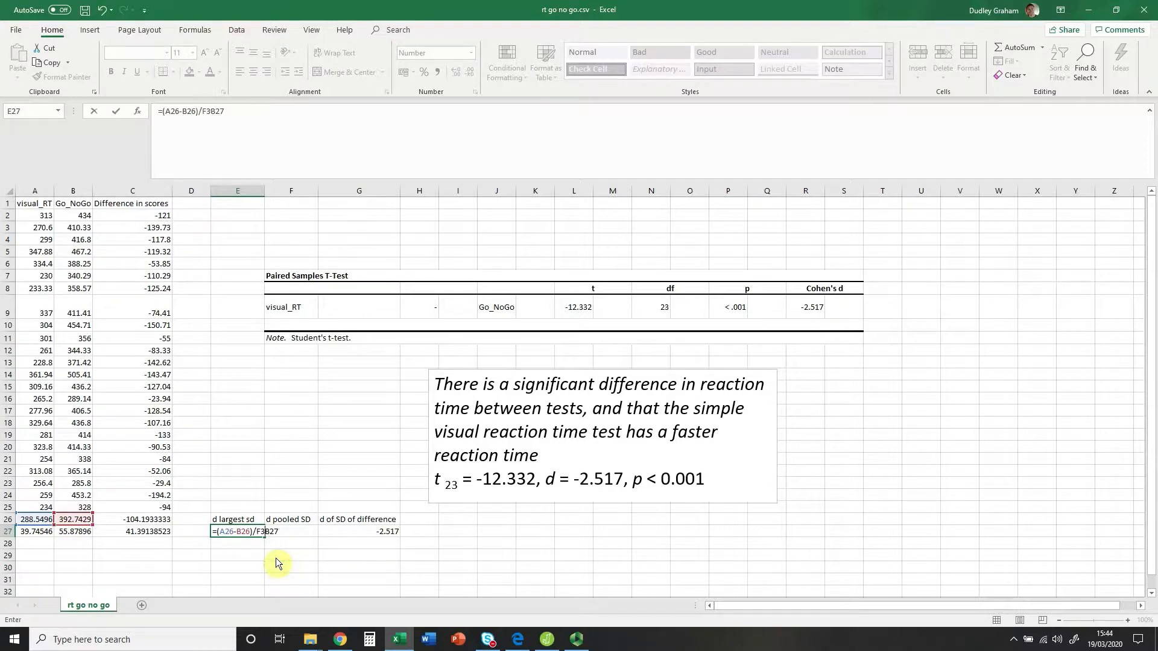
key("BackSpace")
key("Return")
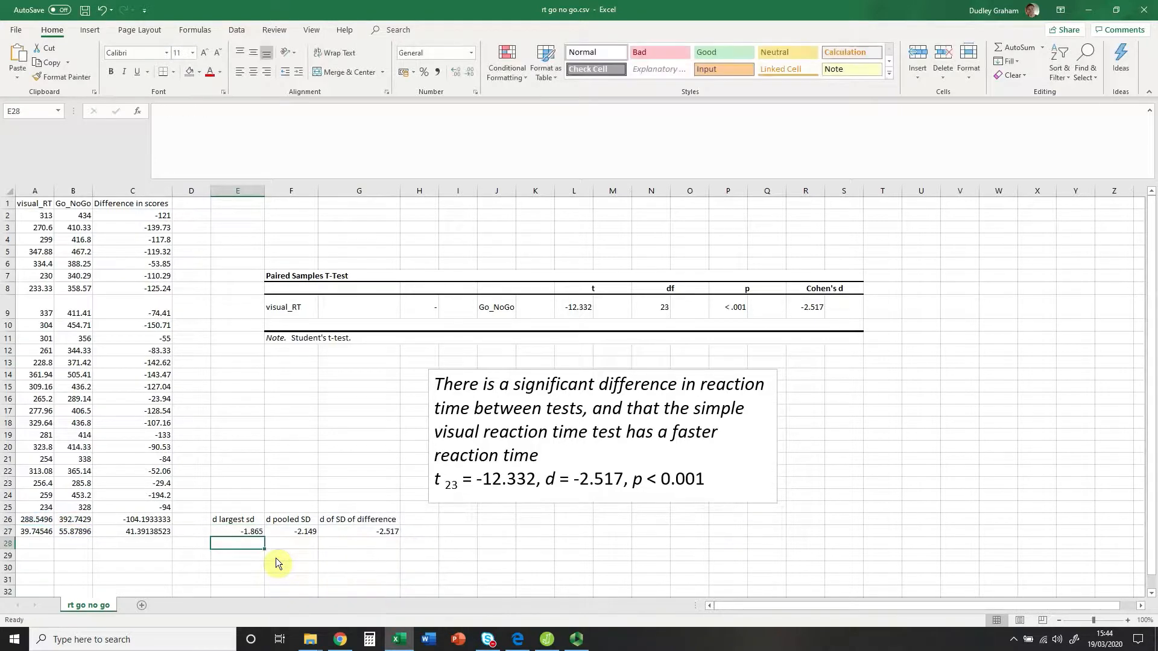
Examine the two standard deviations in A27:B27 and the pooled SD effect size formula in cell F27
left_click_drag(30, 533, 70, 540)
double_click(303, 533)
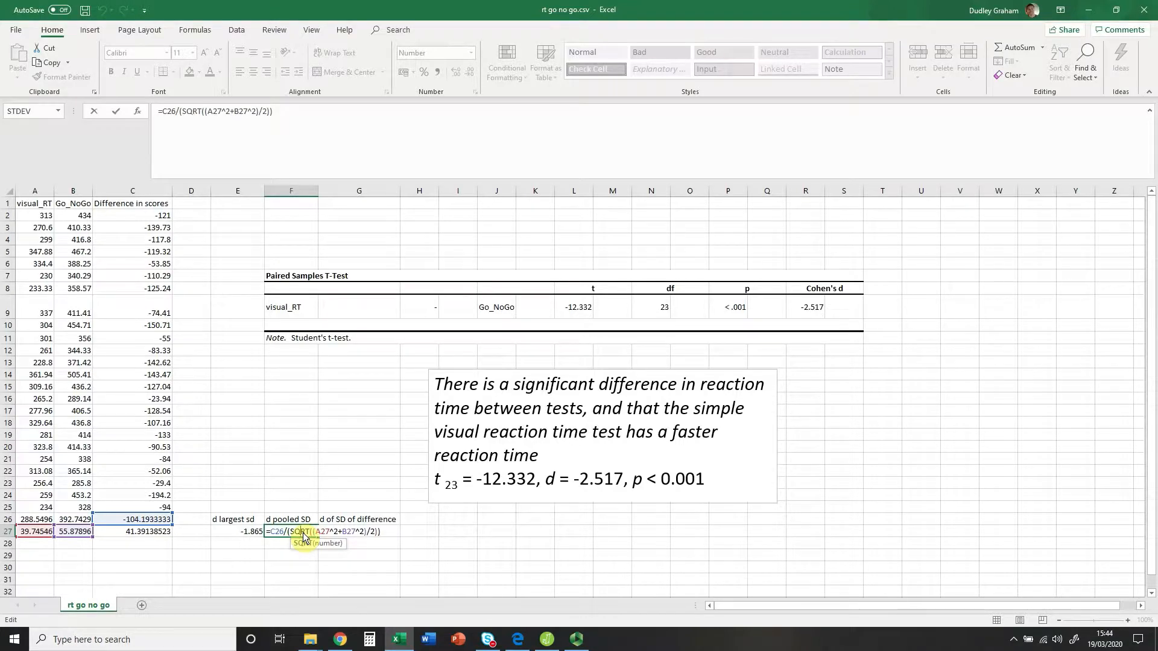
key("Return")
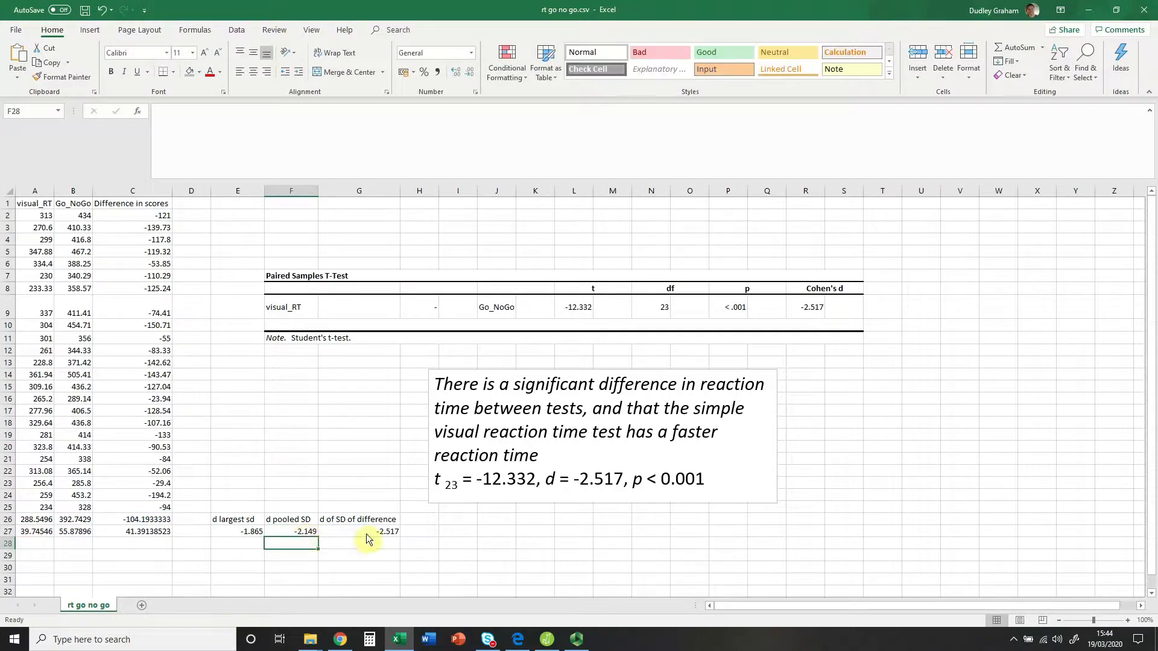
Check the formulas for the difference-based effect size in G27 and the SD in C27, and compare the three d values in E27:G27
left_click(387, 535)
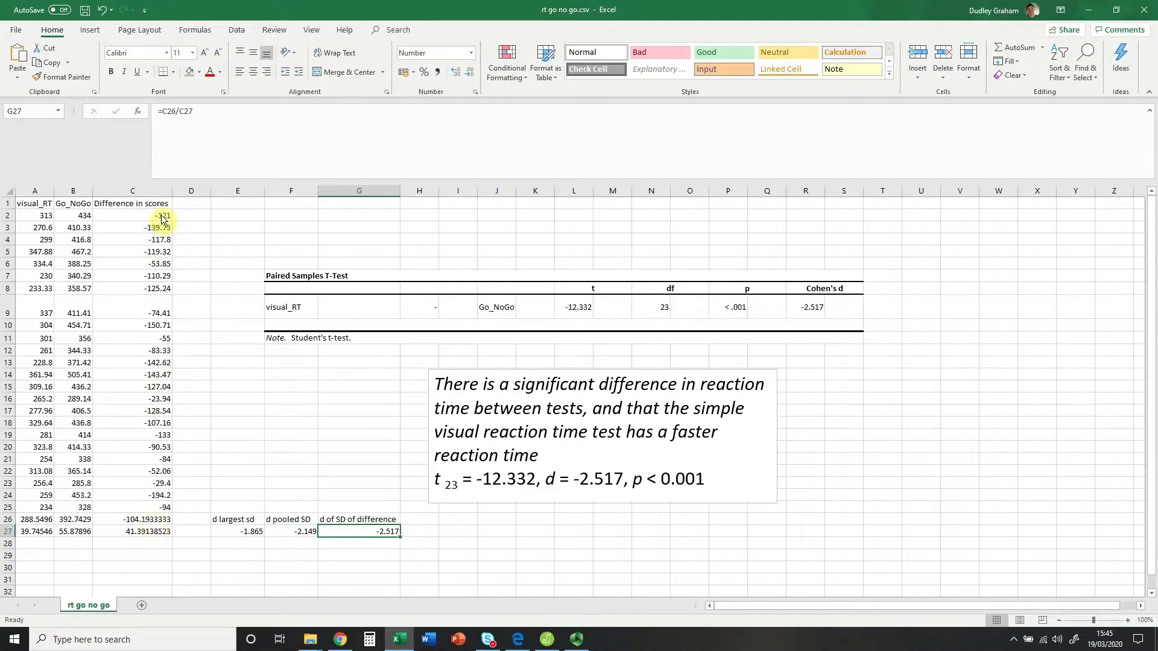
left_click(152, 538)
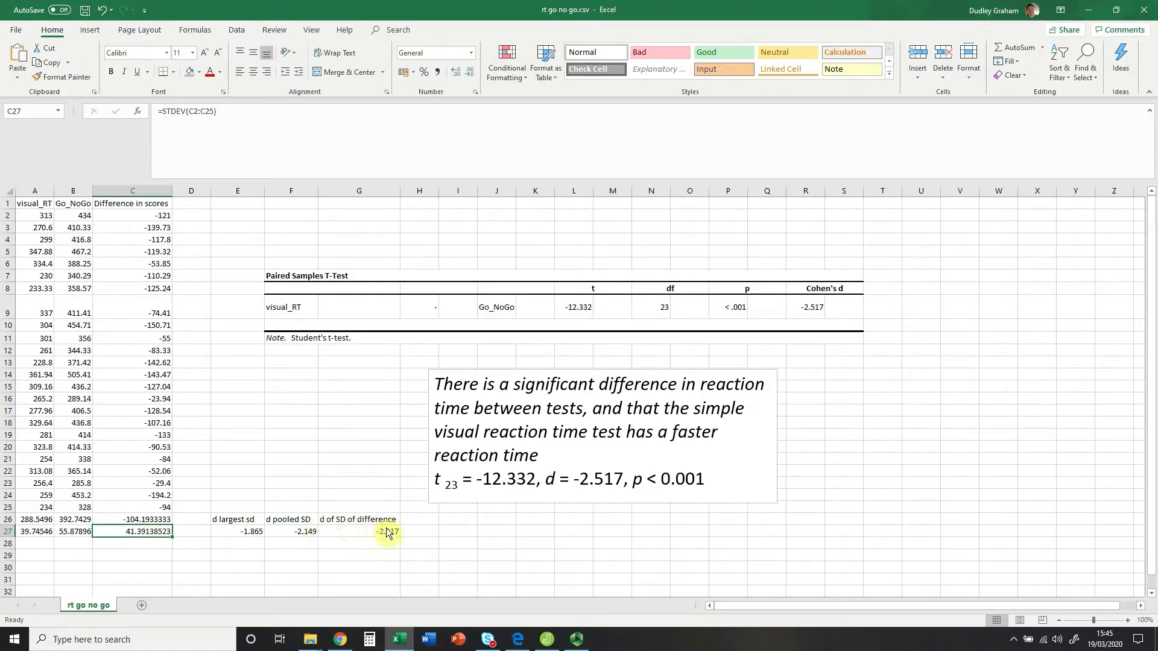
left_click_drag(389, 534, 257, 543)
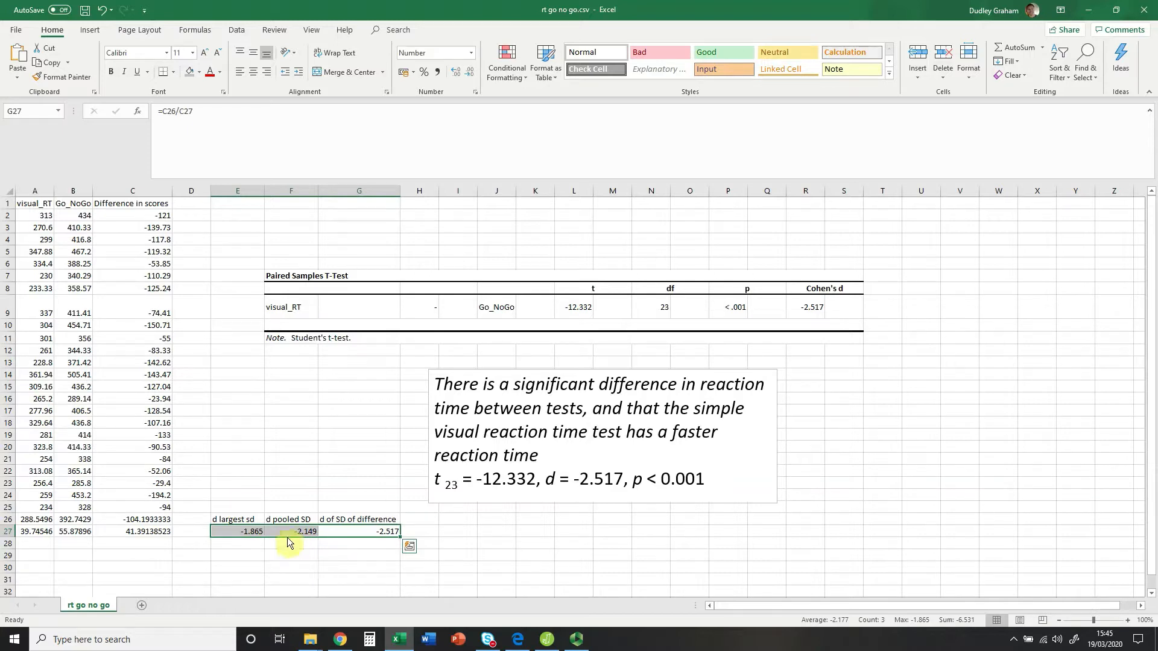
left_click(261, 546)
left_click_drag(259, 534, 345, 545)
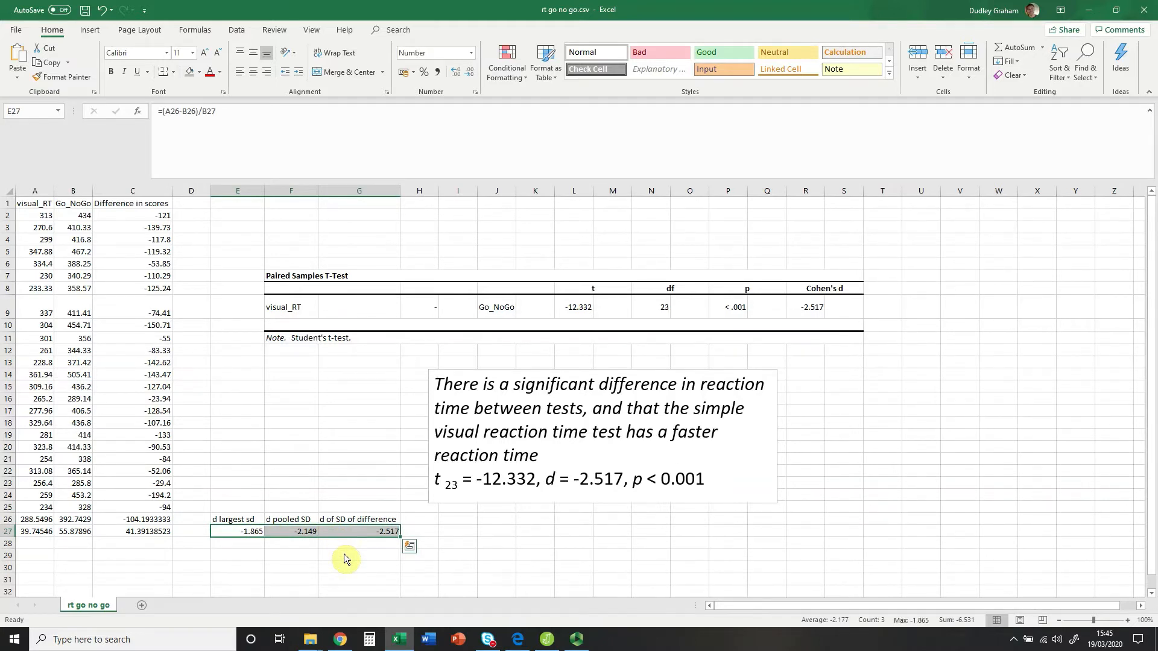
left_click(576, 639)
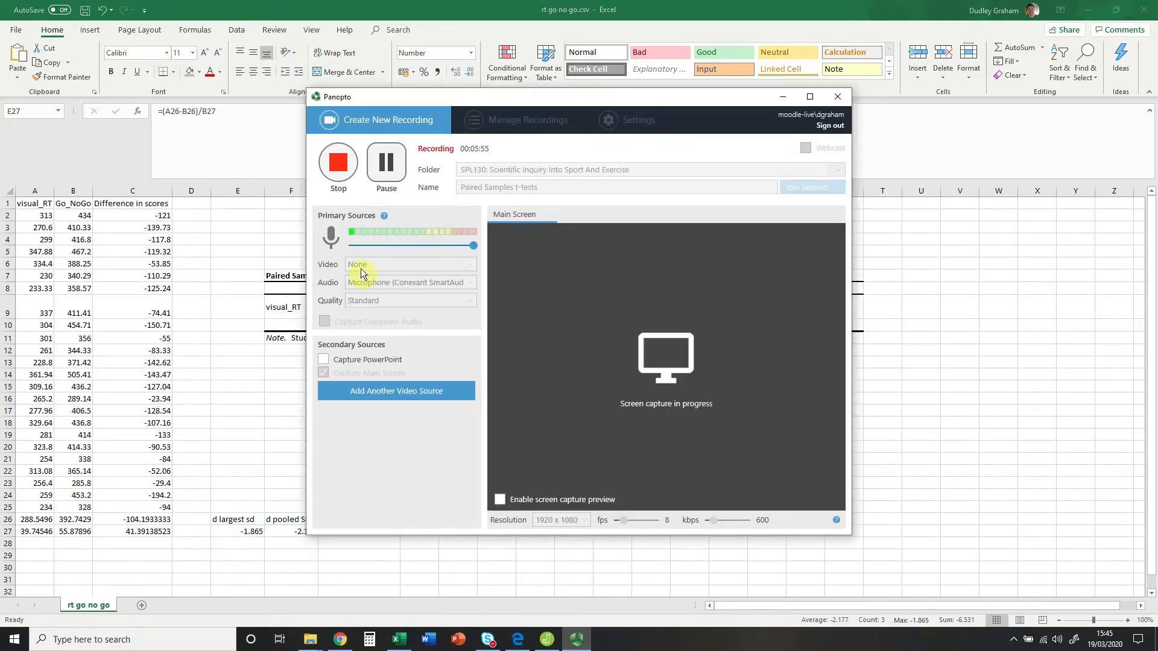